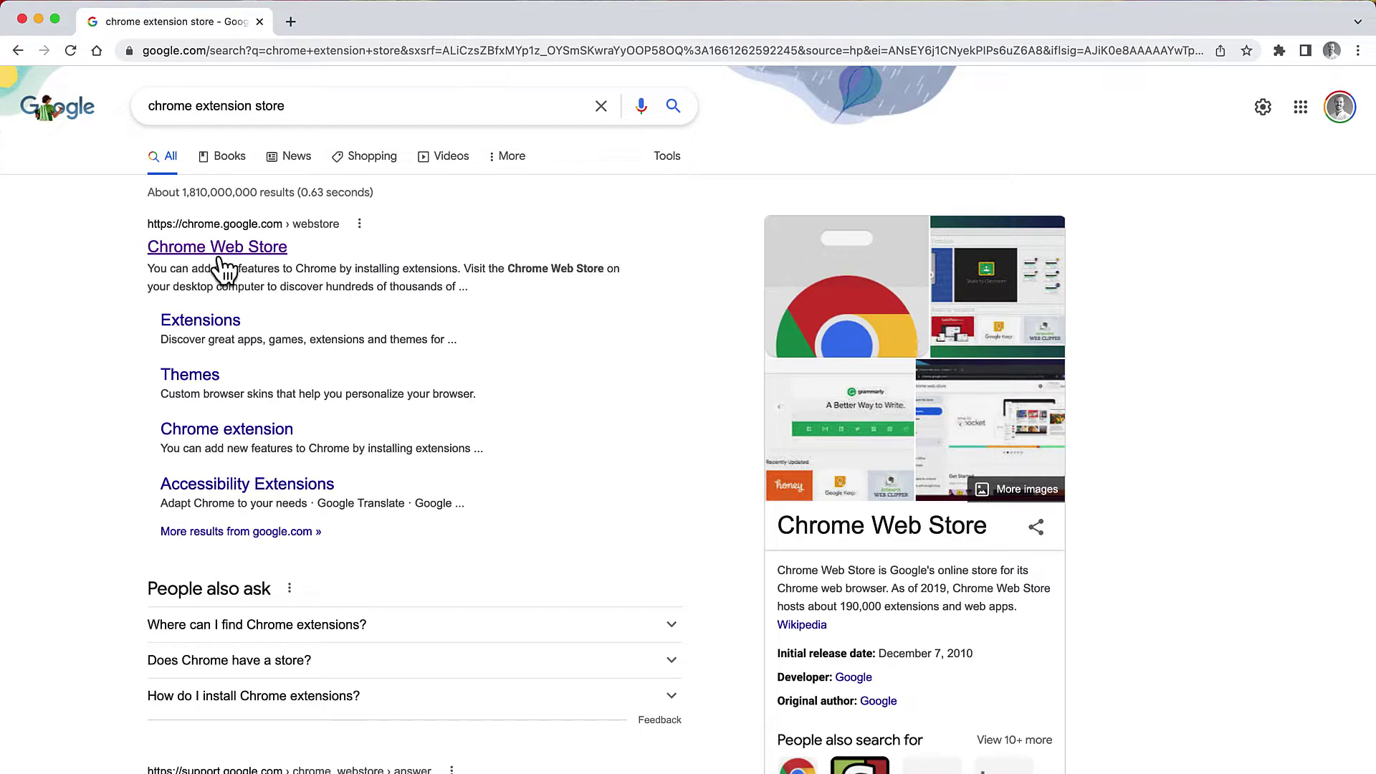
Step: Search the Chrome Web Store for 'PERRLA'
left_click(220, 256)
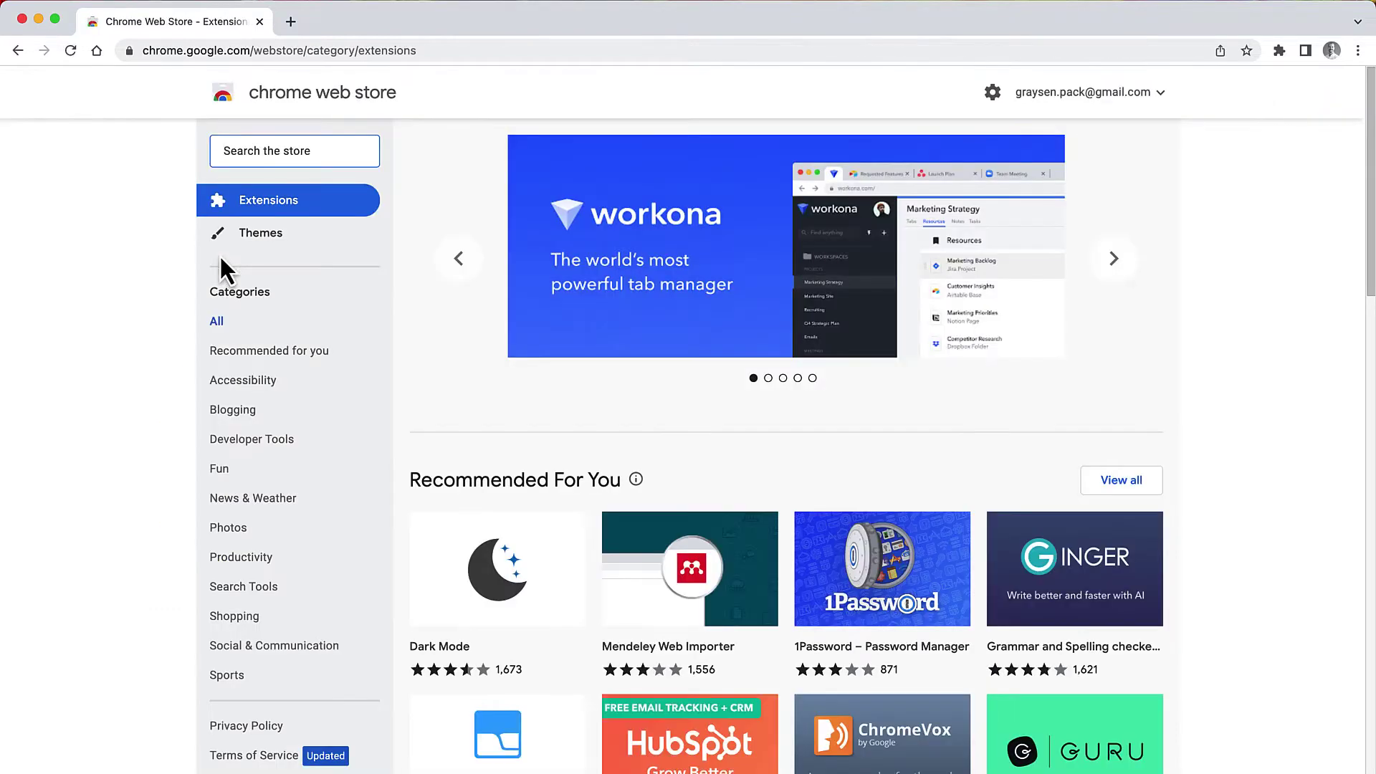
left_click(252, 156)
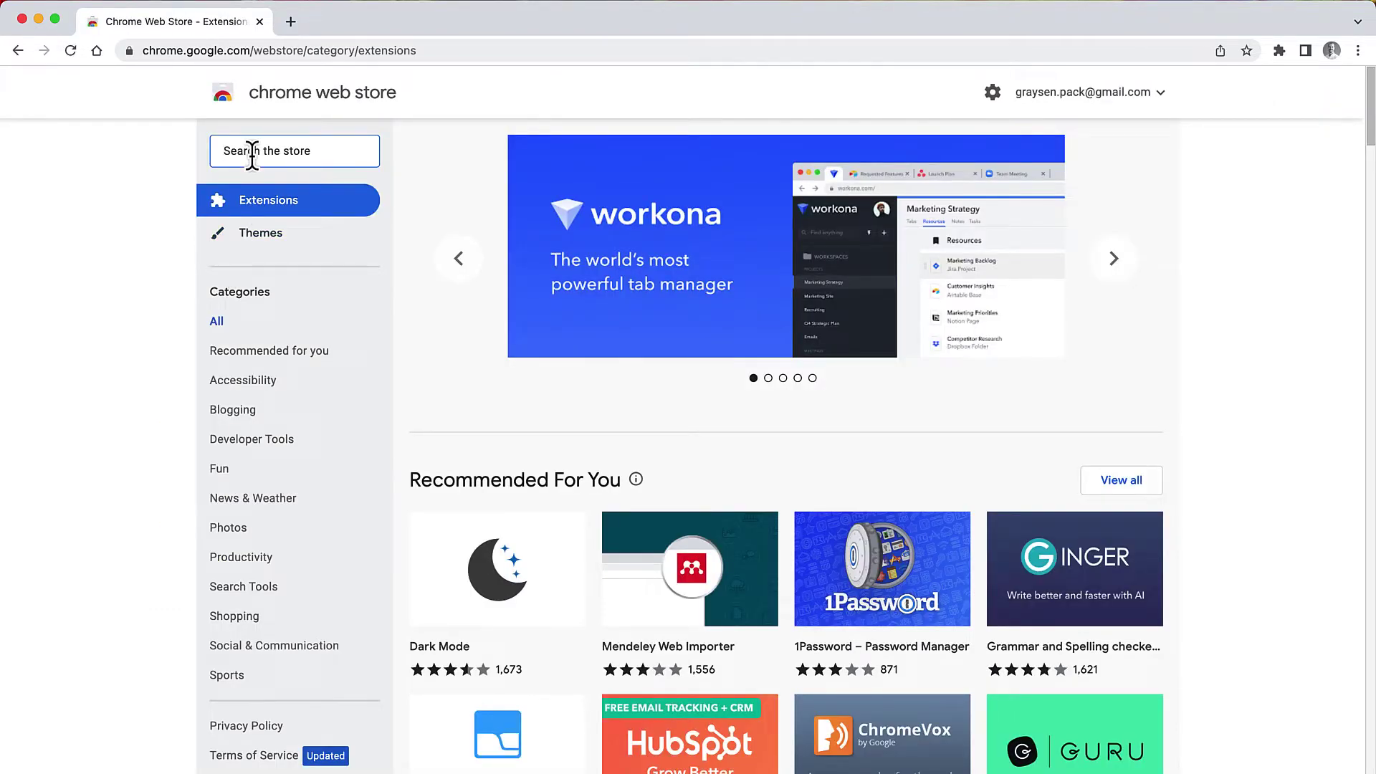
type("PERRLA")
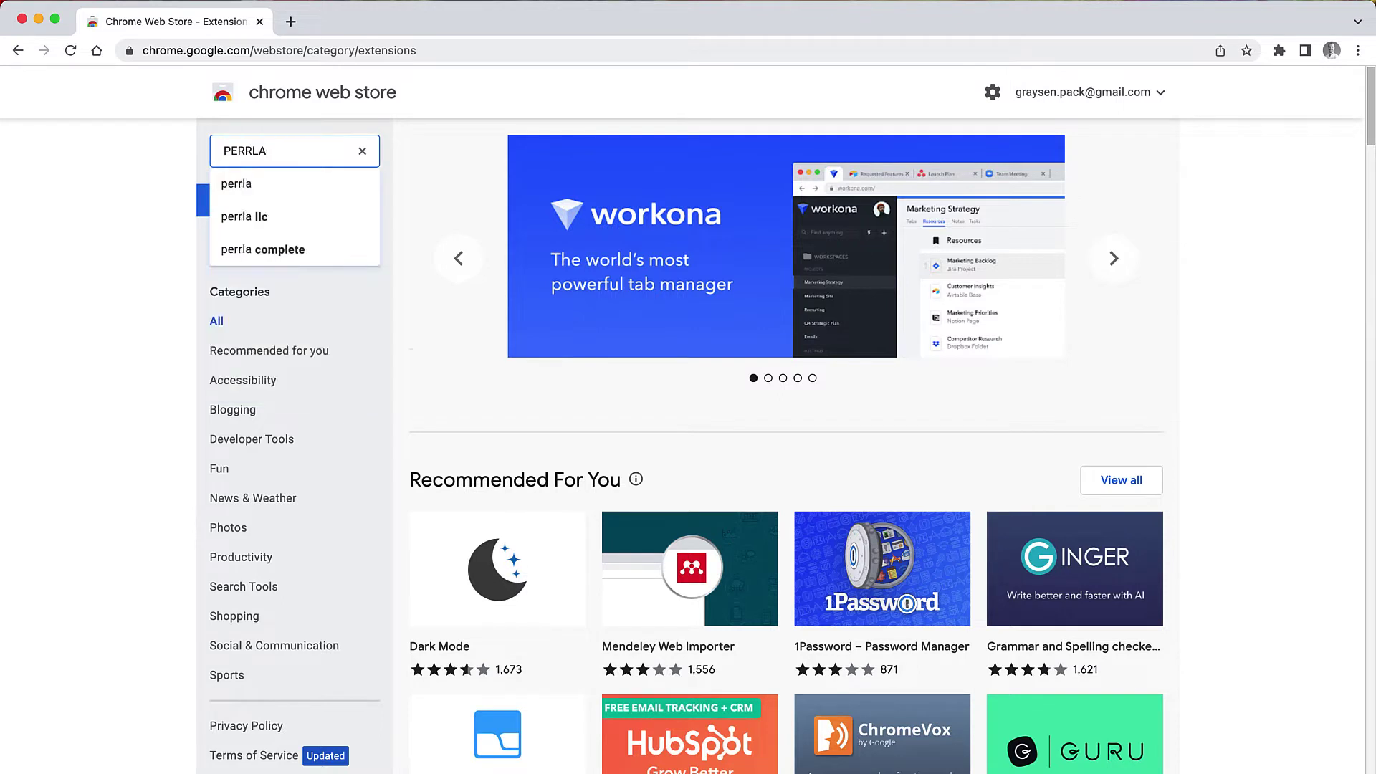
key("Return")
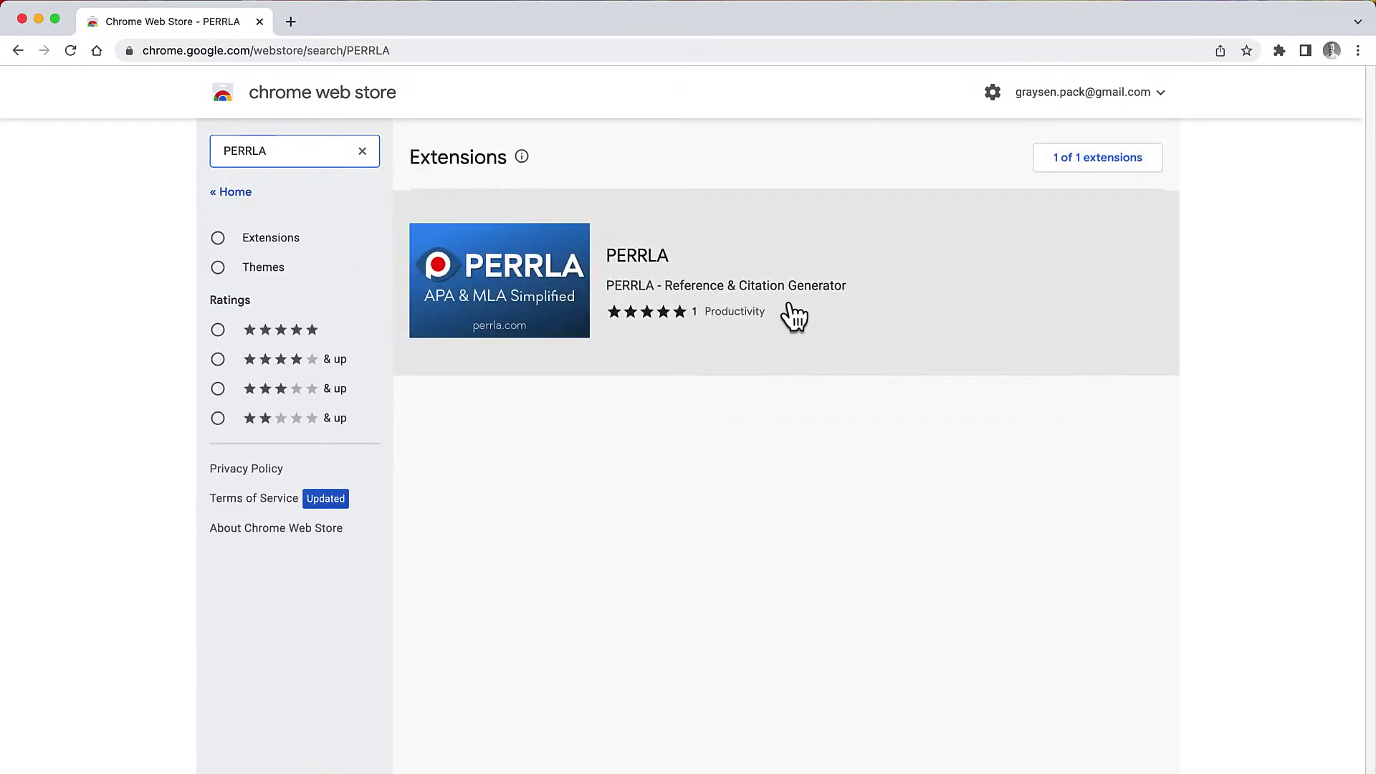
Step: Add the PERRLA extension to Chrome
left_click(550, 270)
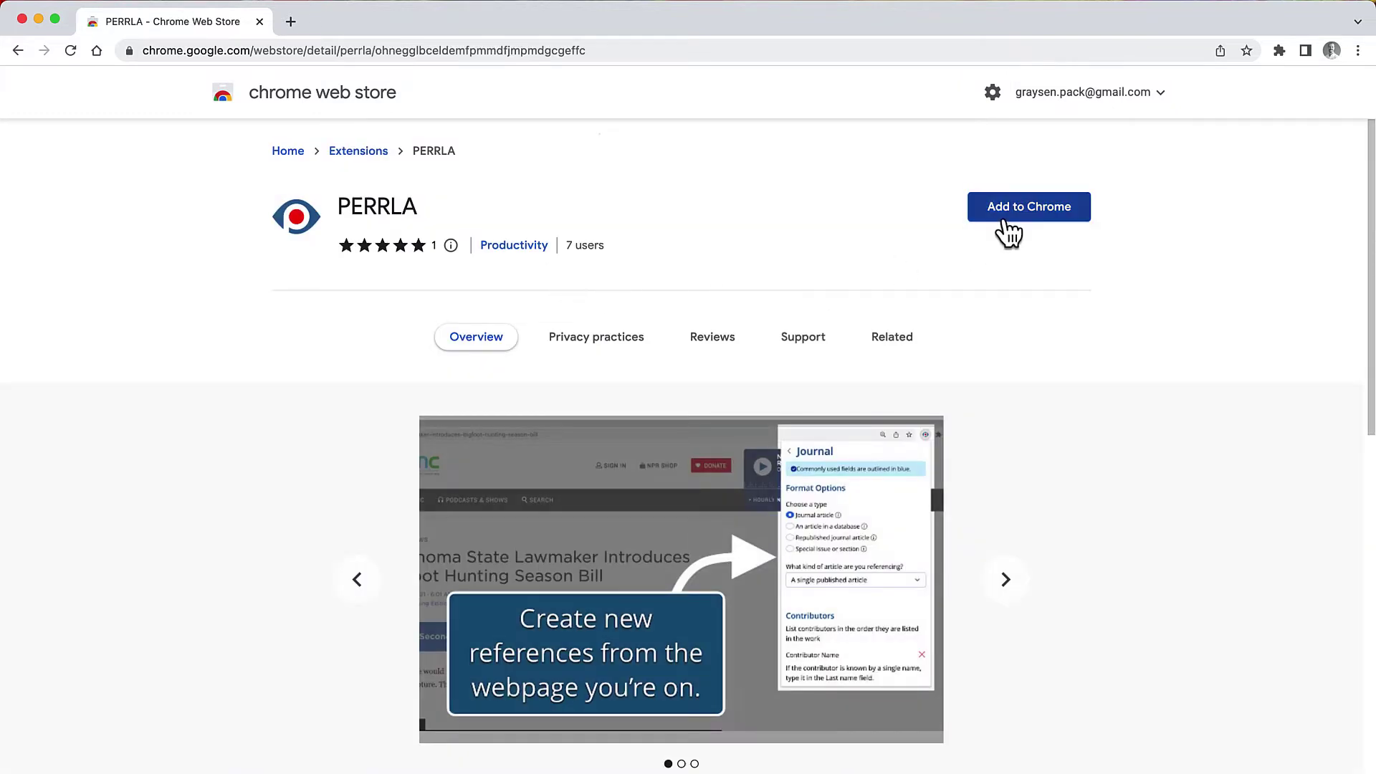
left_click(1045, 230)
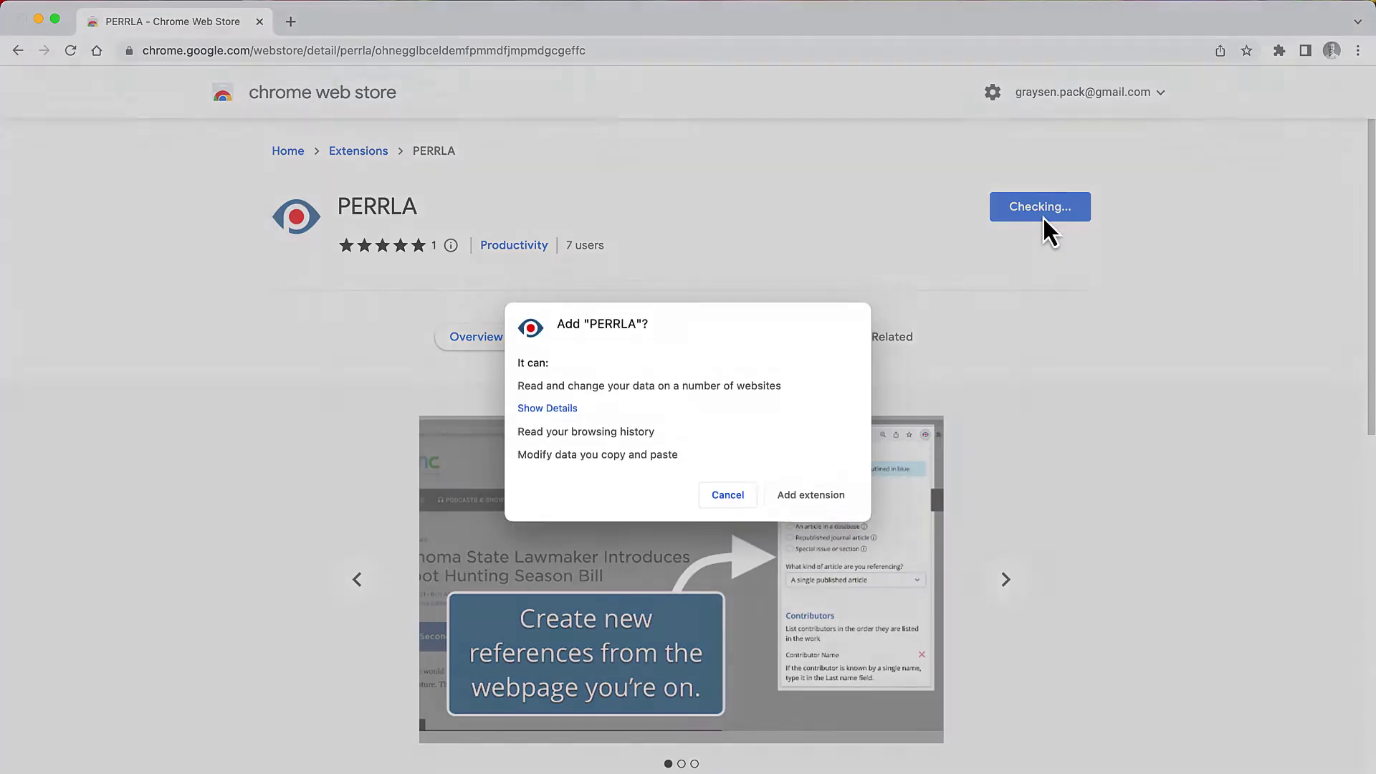
left_click(796, 505)
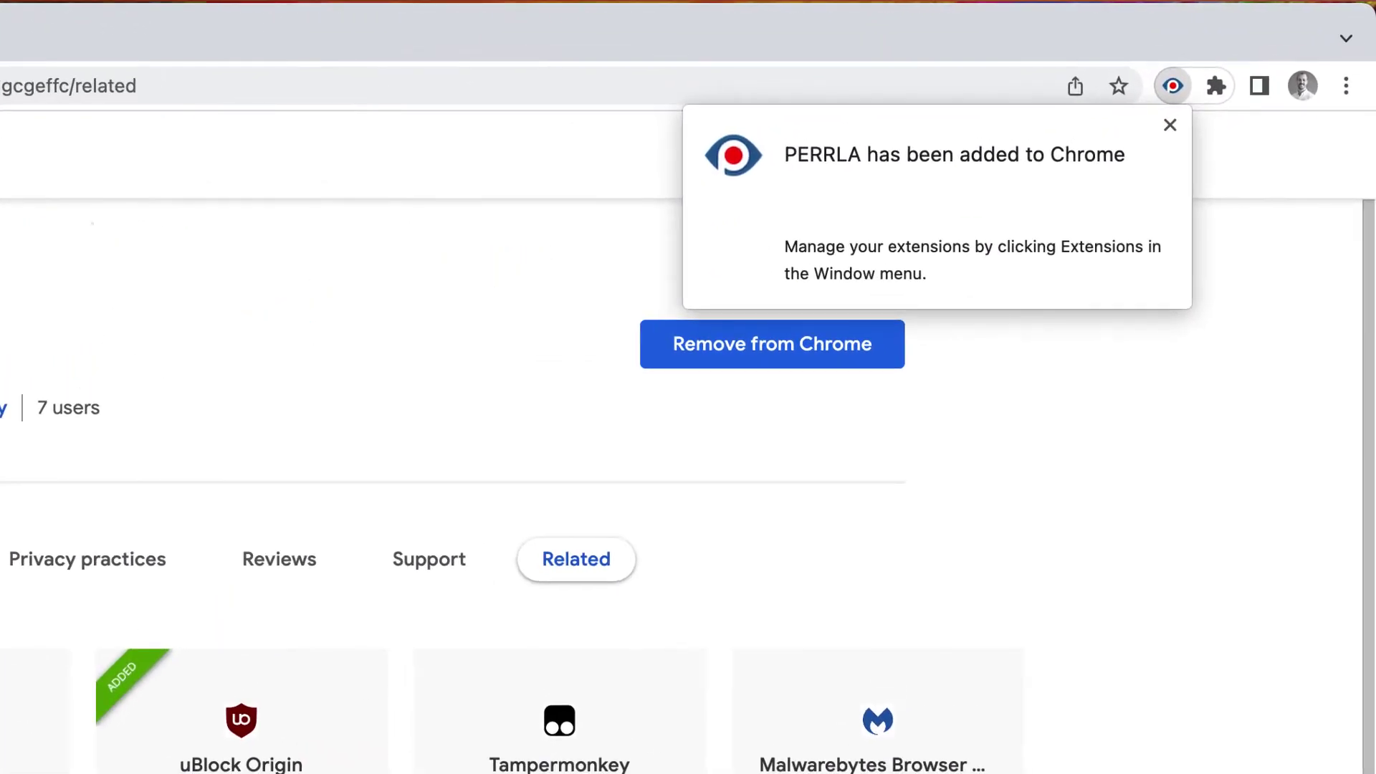
Step: Pin the PERRLA extension to the Chrome toolbar from the Extensions menu
left_click(1111, 466)
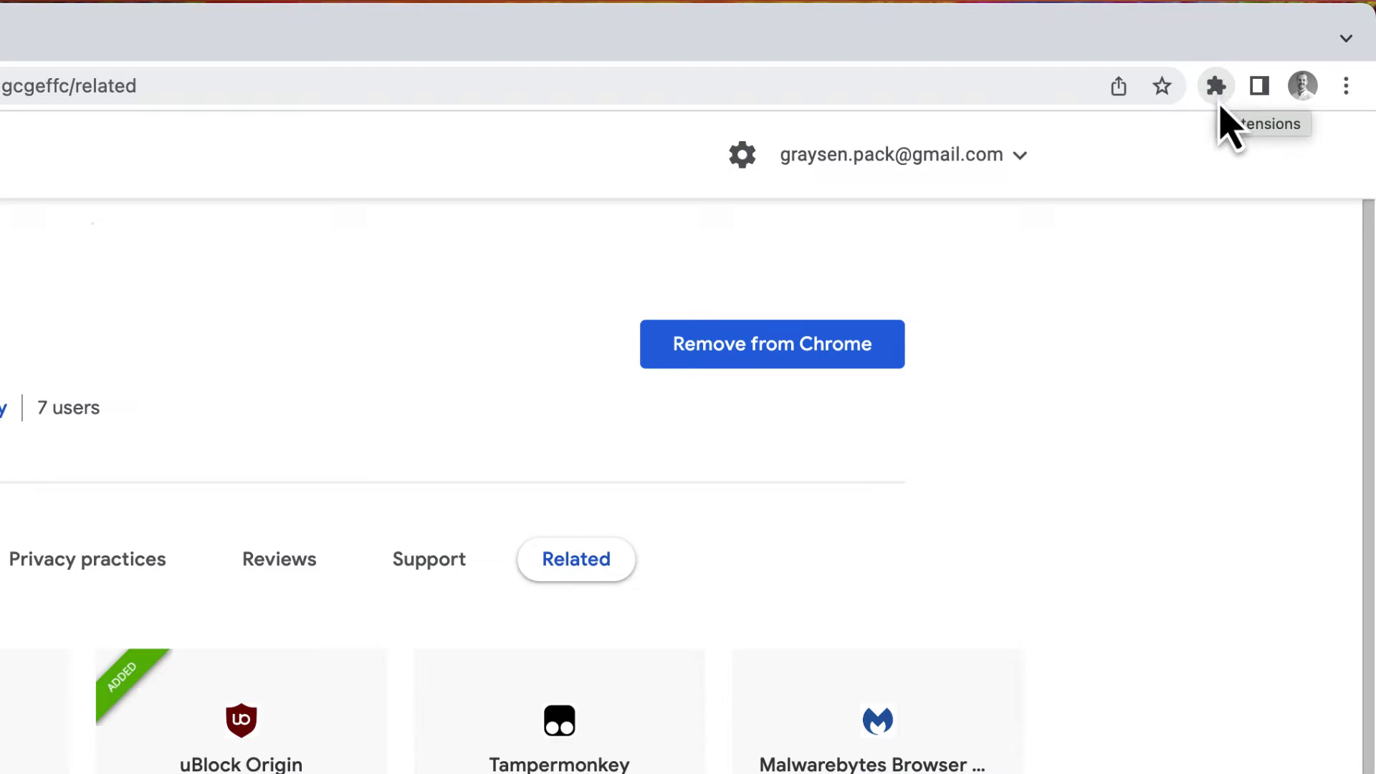
left_click(1216, 87)
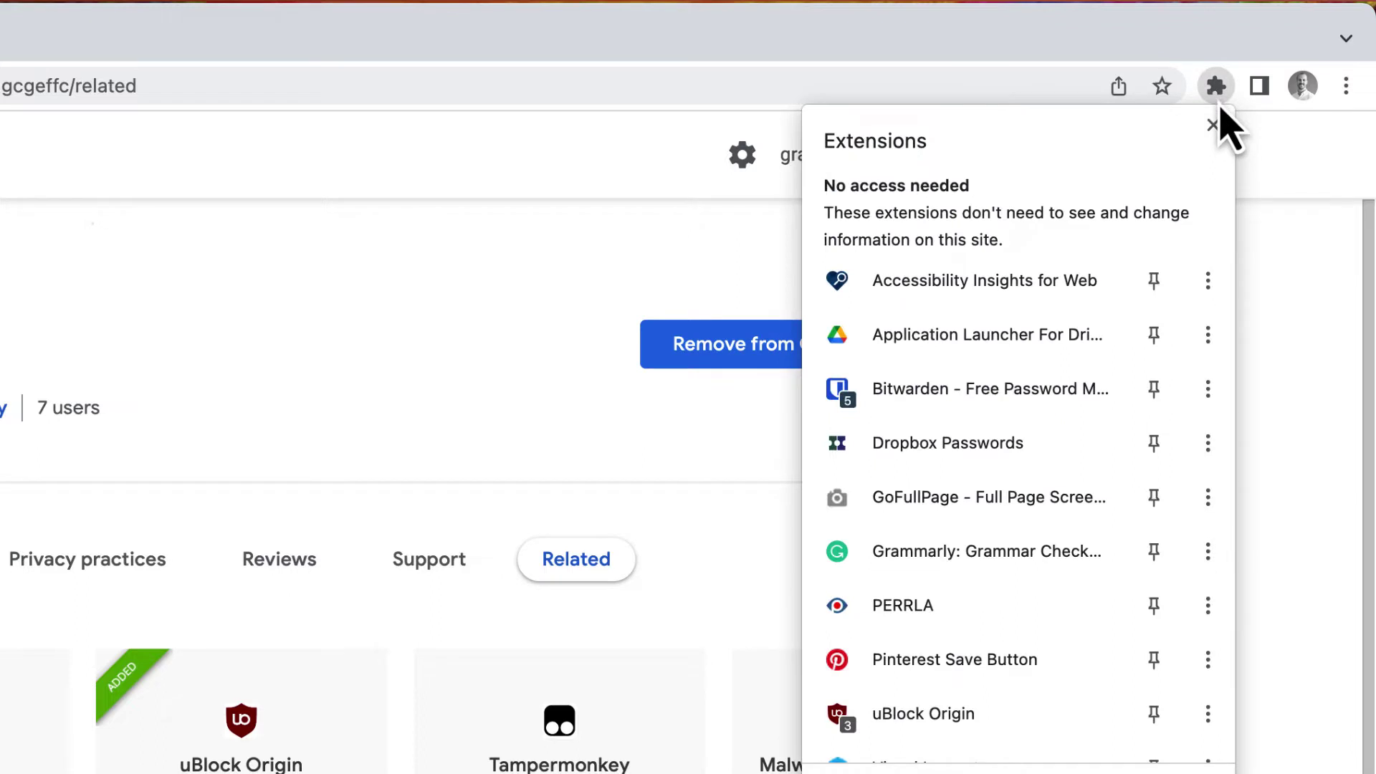
left_click(1155, 624)
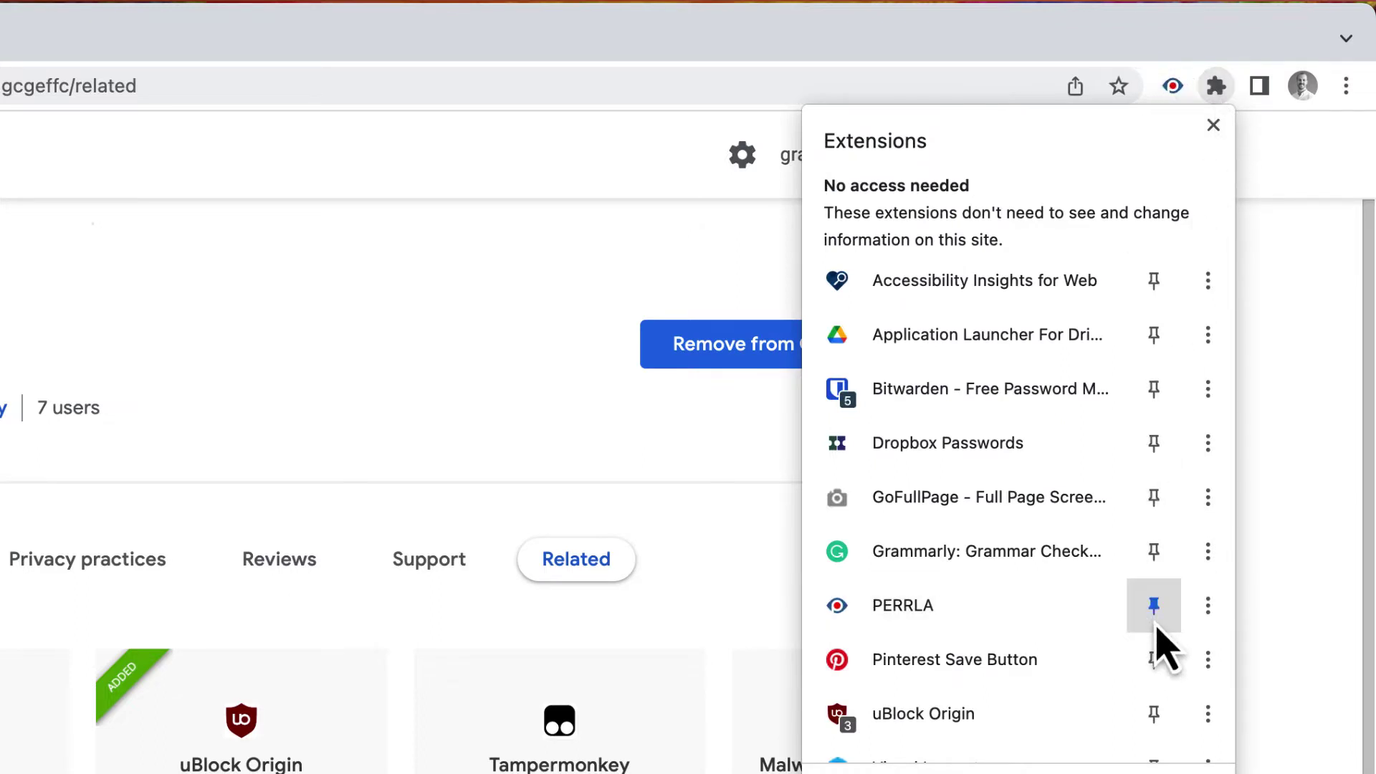
left_click(1217, 90)
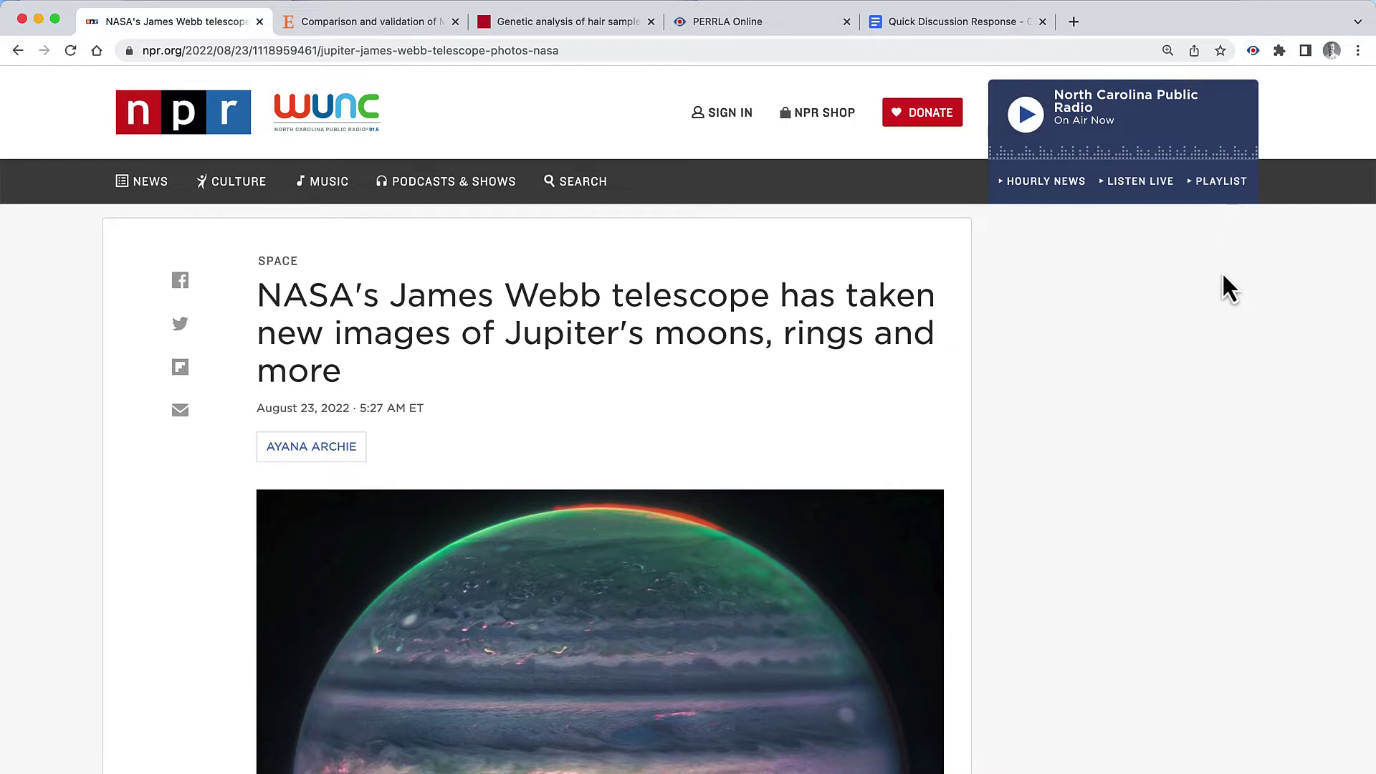
Step: Log in to PERRLA with the account email and password
left_click(1251, 57)
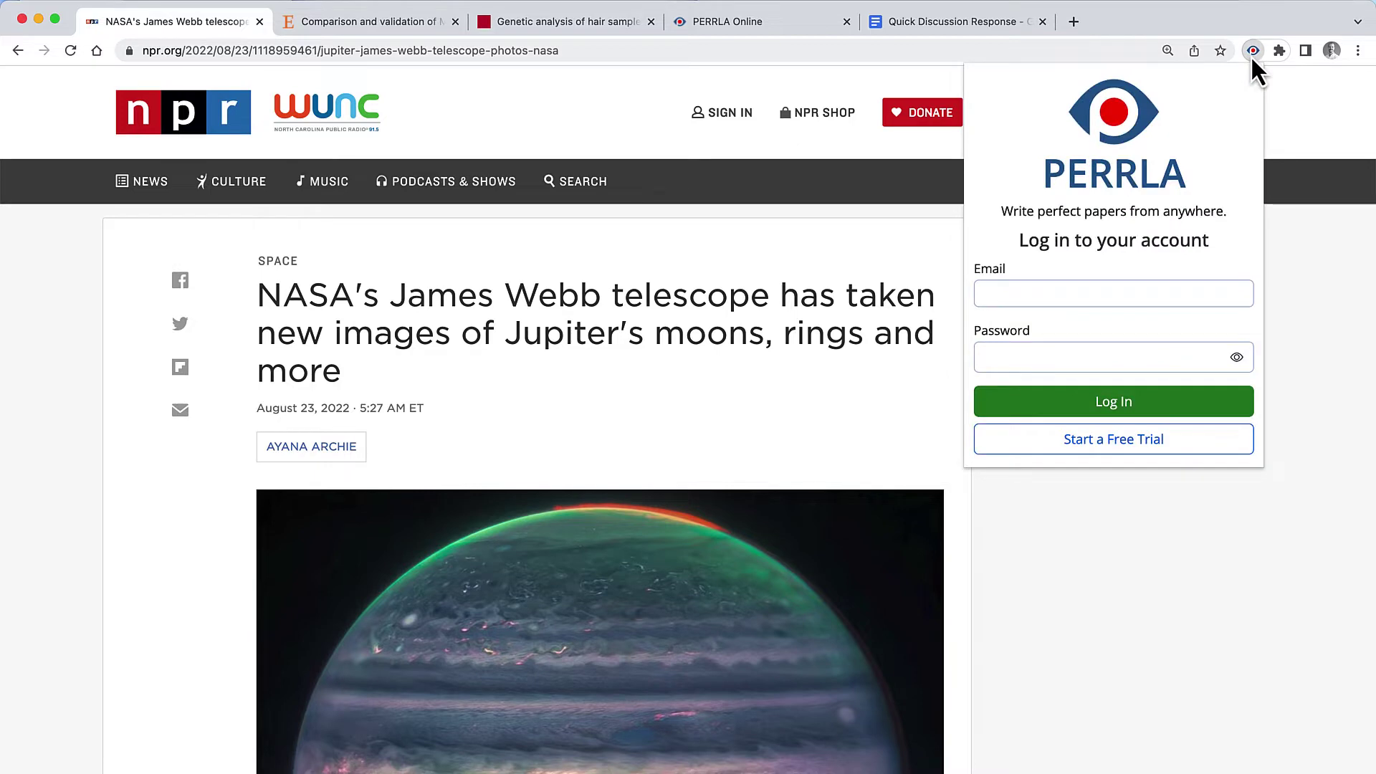
left_click(1071, 295)
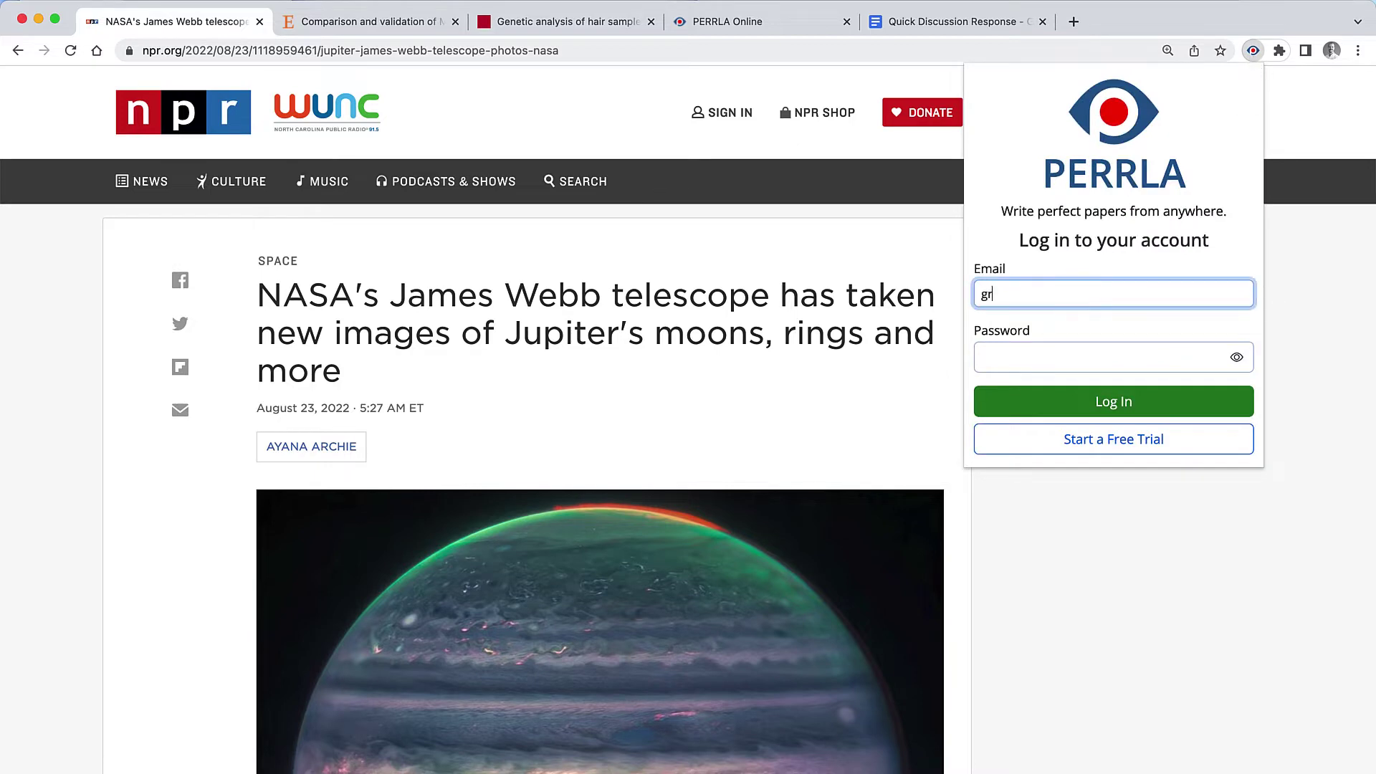
key("Tab")
type("••••••••")
key("Return")
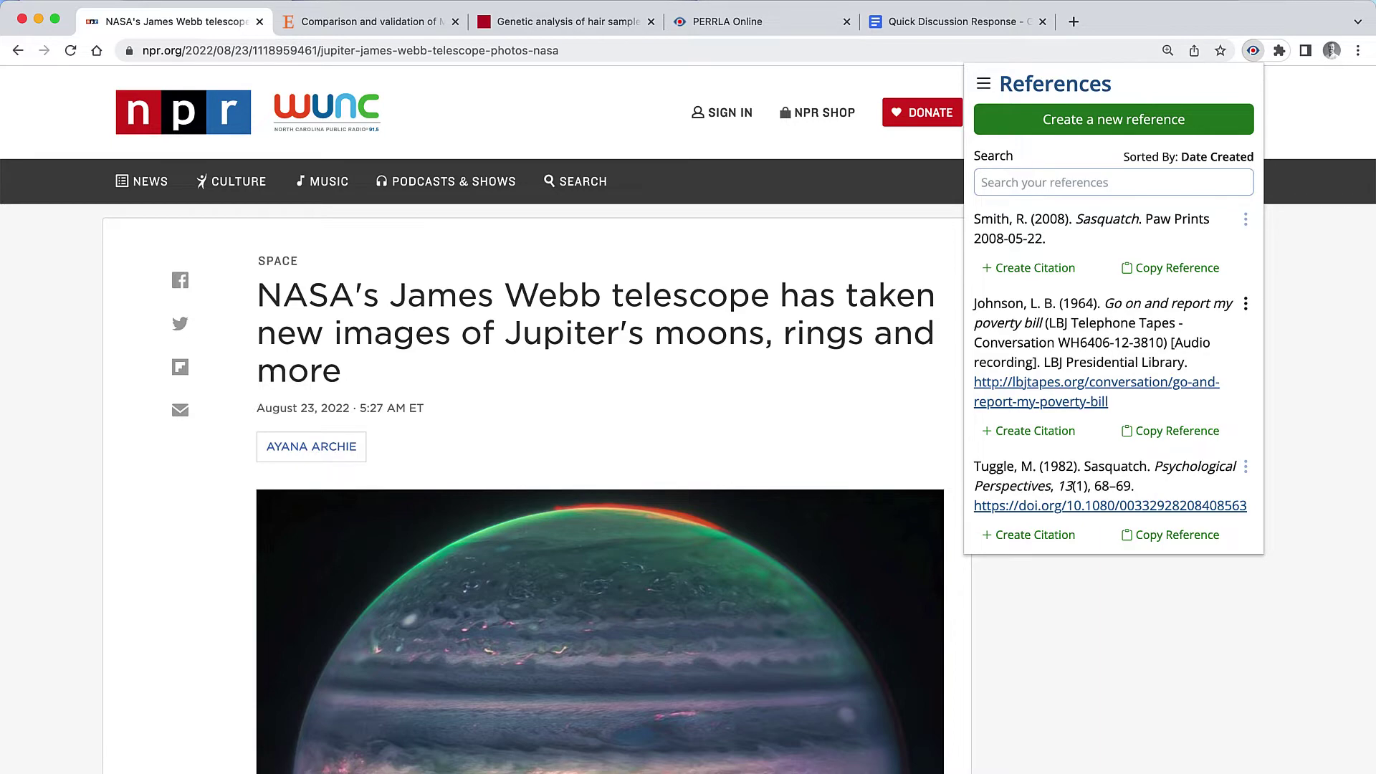
Step: Scroll through the saved References list sorted by date created
scroll(1144, 355, "down", 7)
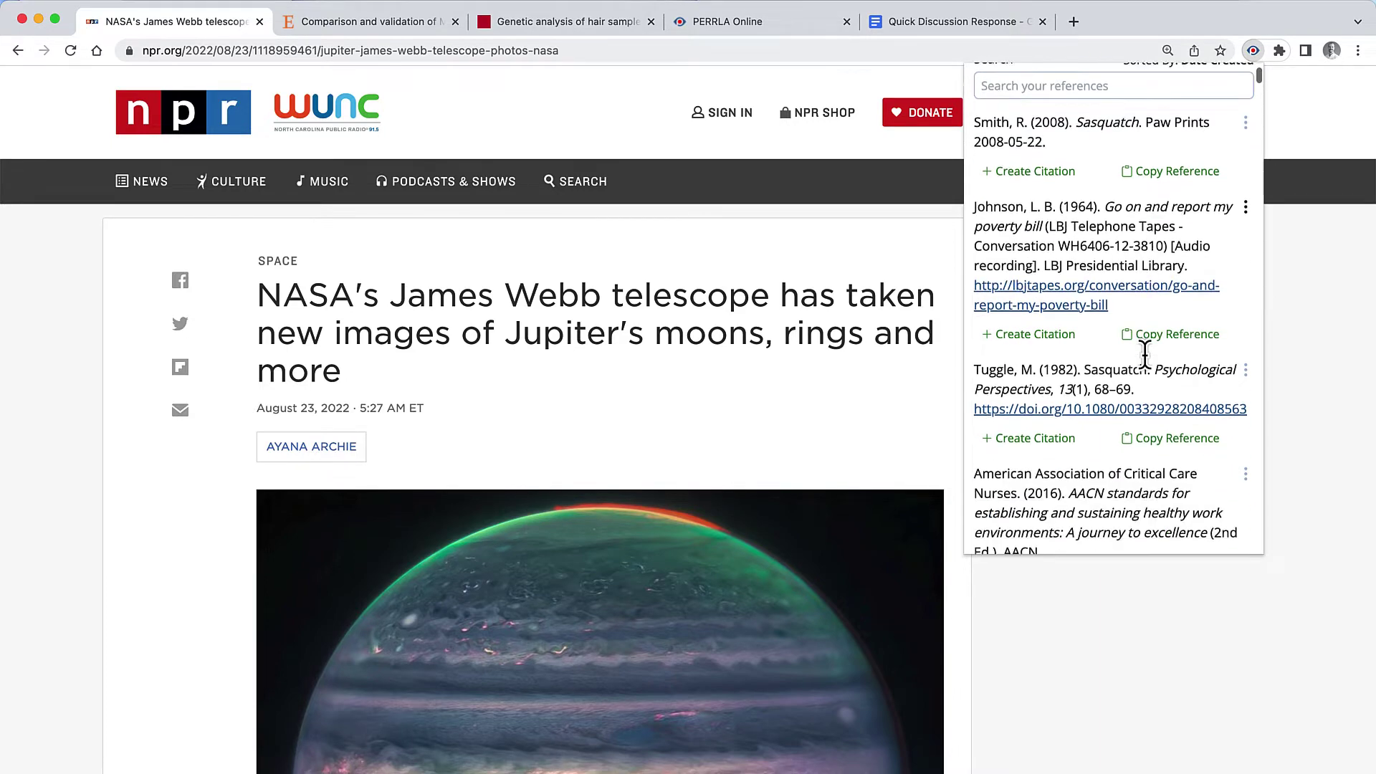
scroll(1144, 355, "down", 15)
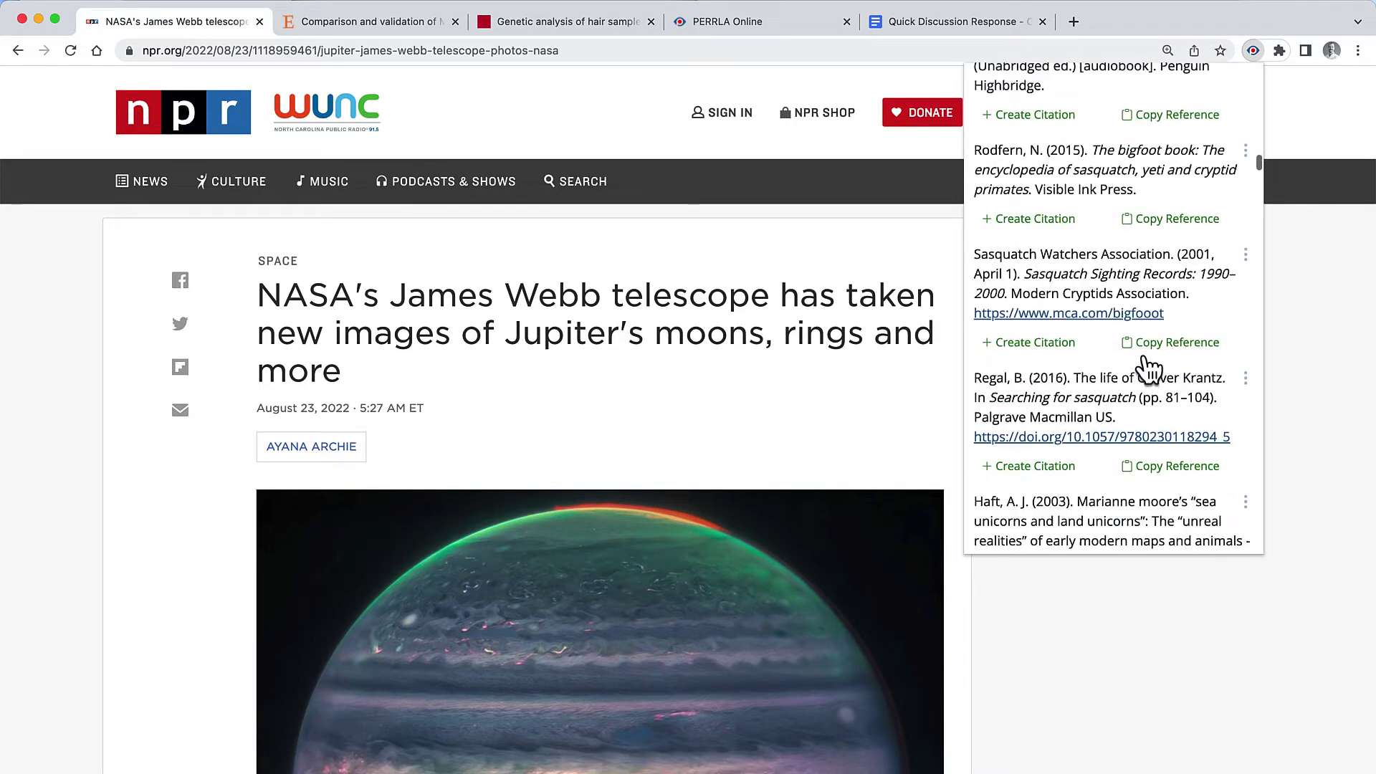
scroll(1147, 358, "down", 1)
scroll(1144, 354, "up", 20)
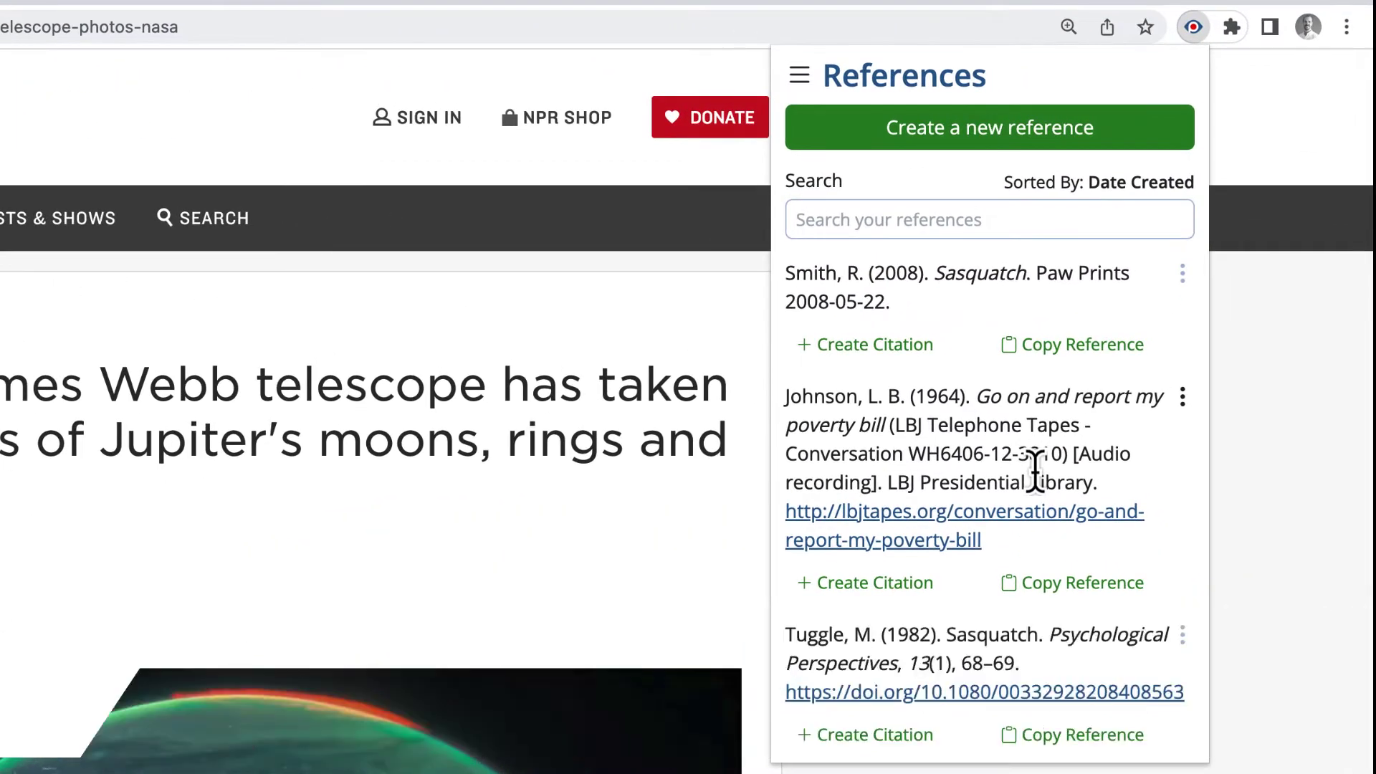
Step: Create a reference from the current NPR page and review the auto-filled author, title and NPR.org
left_click(949, 144)
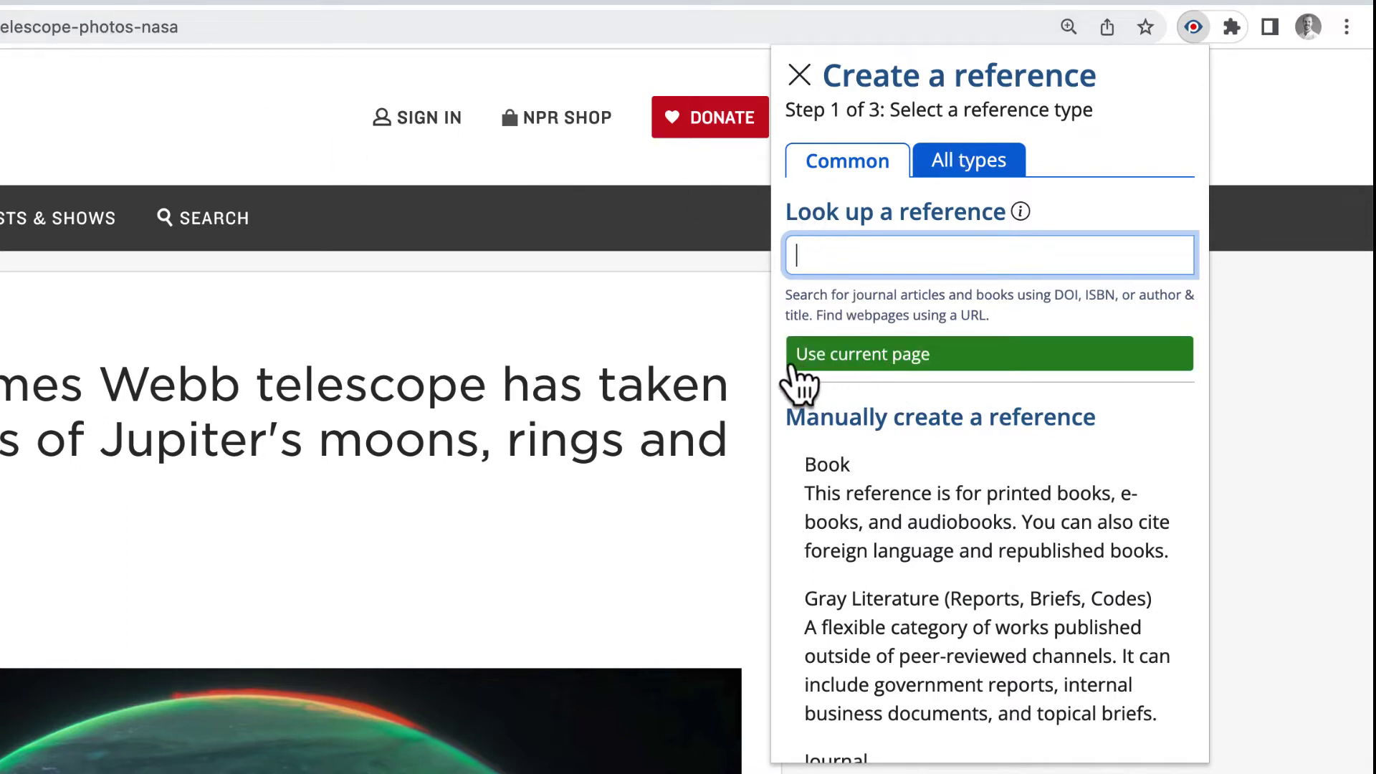
left_click(1012, 378)
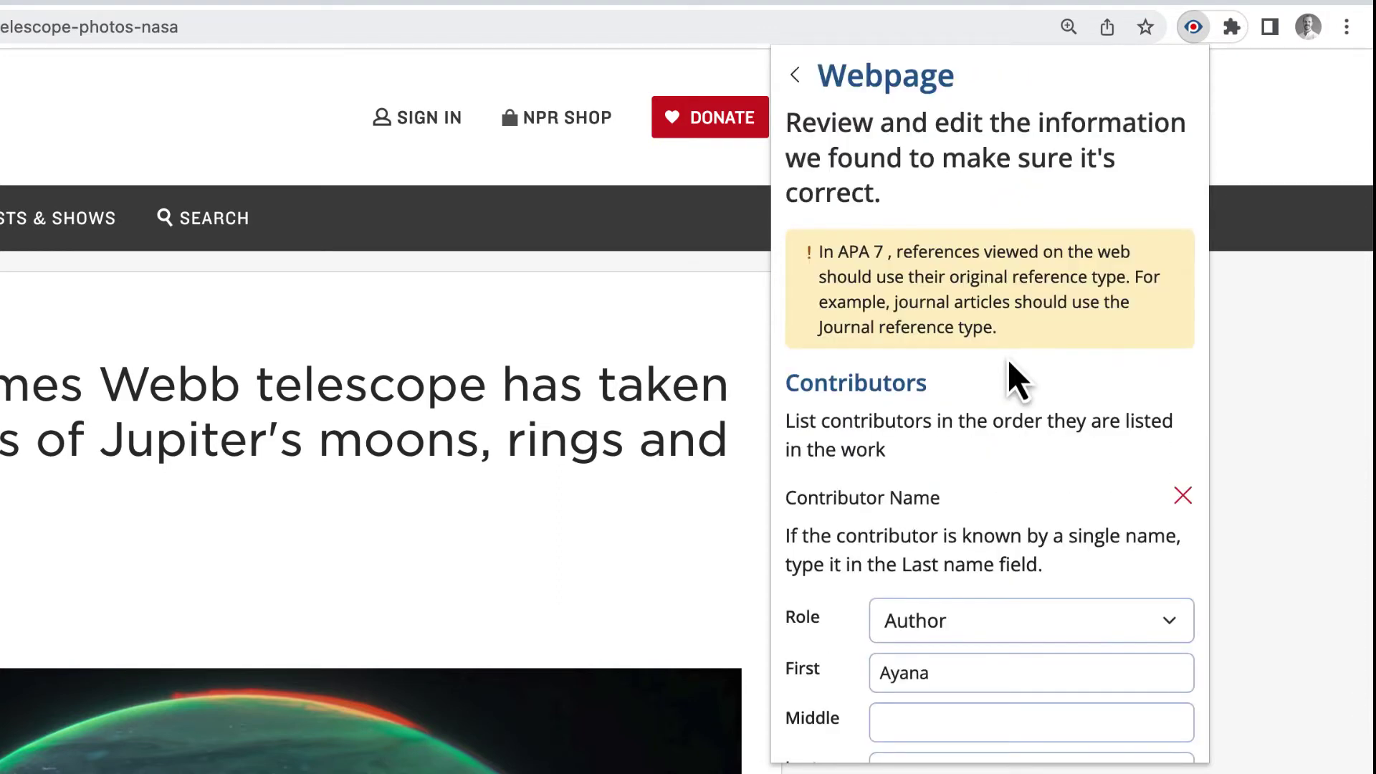
left_click_drag(815, 76, 959, 93)
left_click(961, 93)
scroll(948, 268, "down", 3)
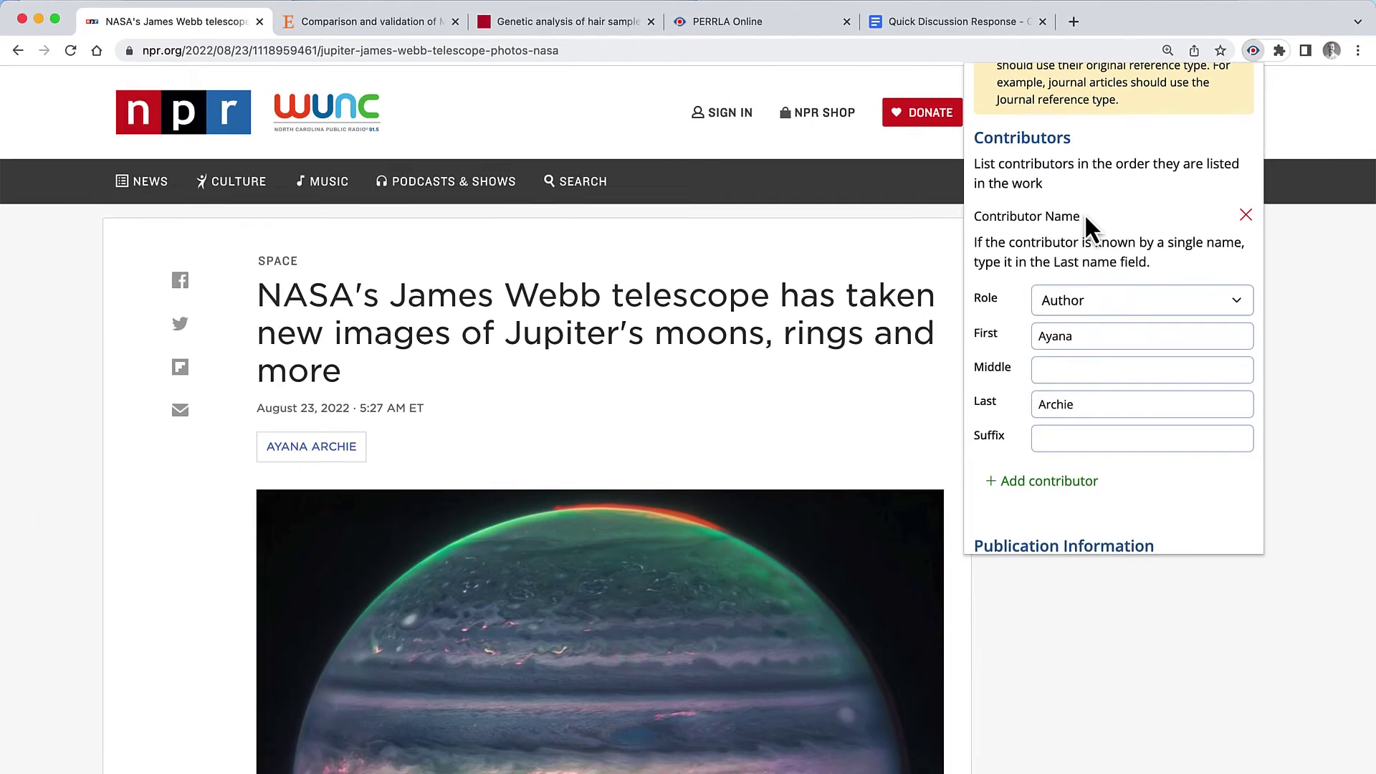
scroll(1084, 215, "down", 1)
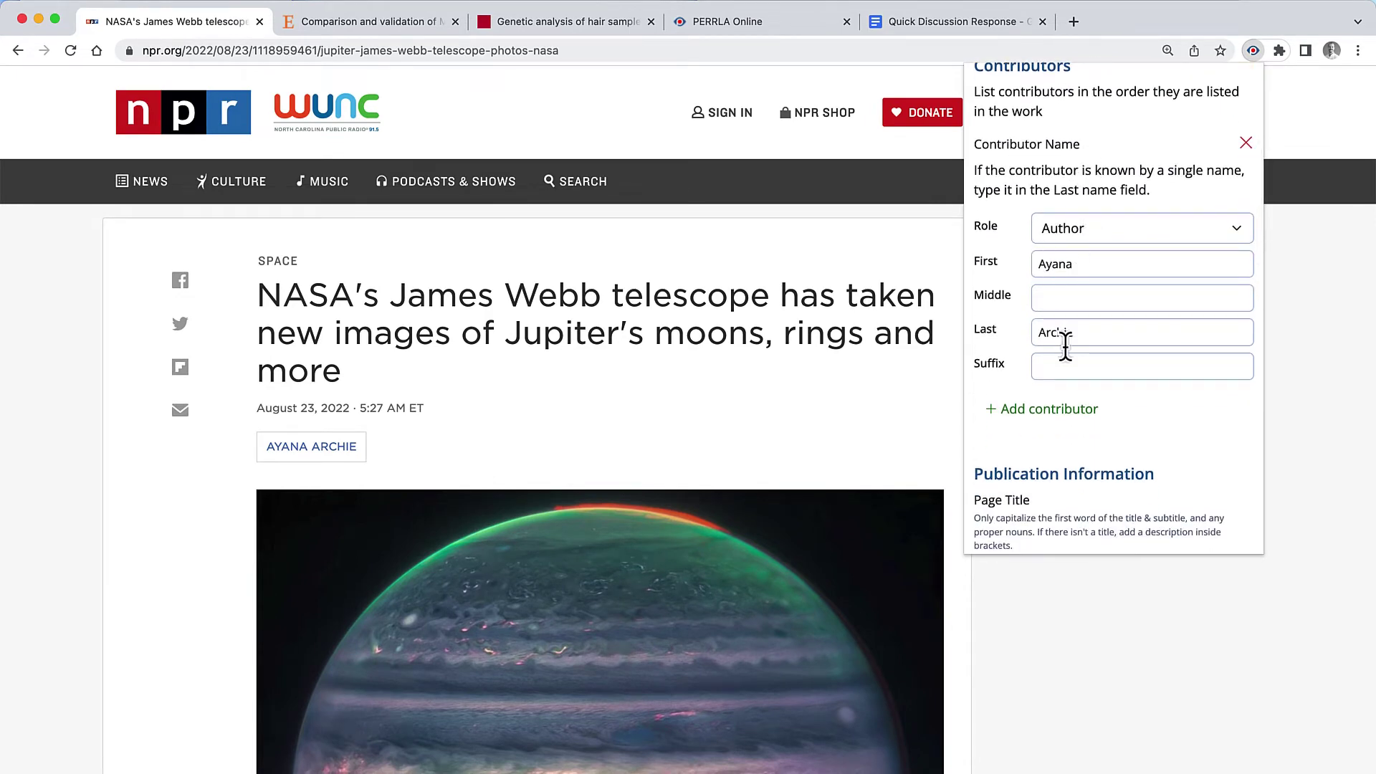
scroll(977, 409, "down", 3)
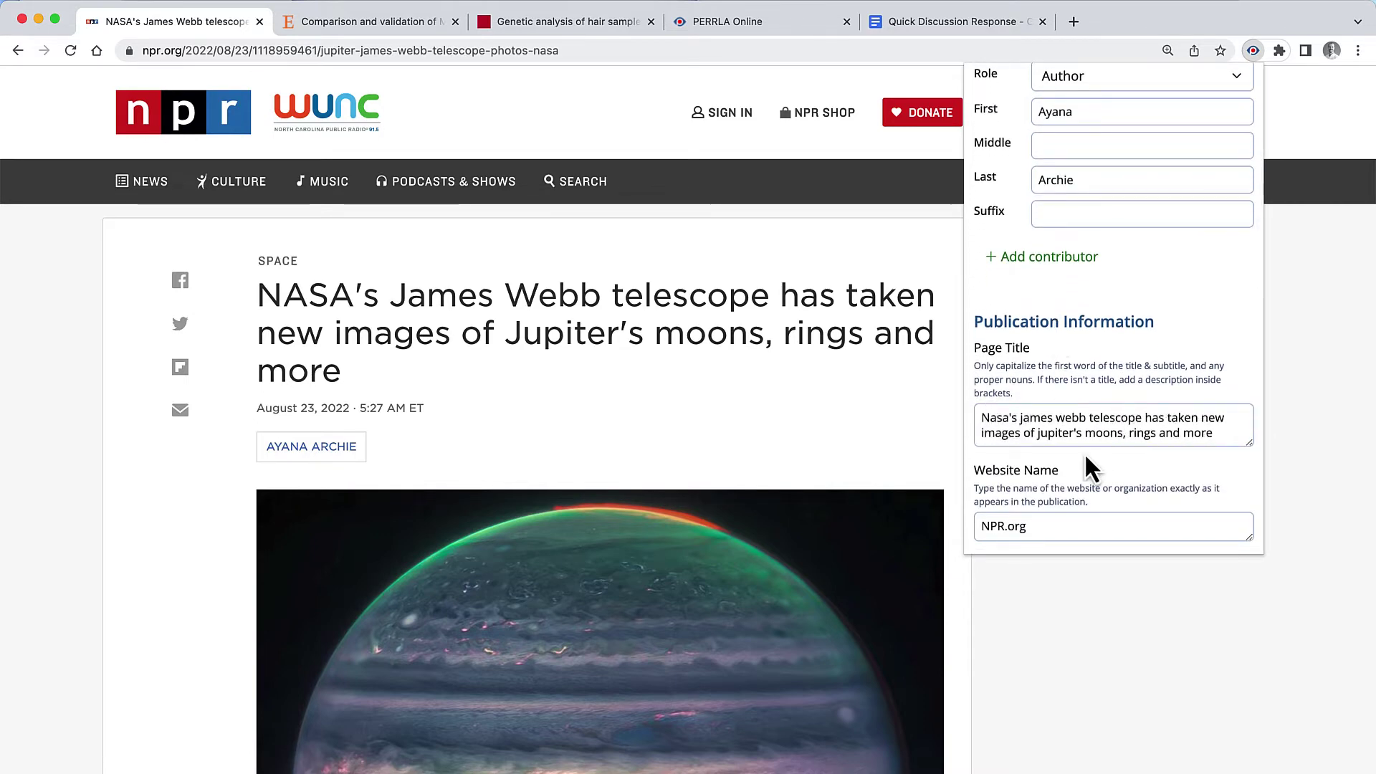
Step: Capitalize James, Webb and Jupiter's in the Page Title and check the Live Preview
left_click(1024, 420)
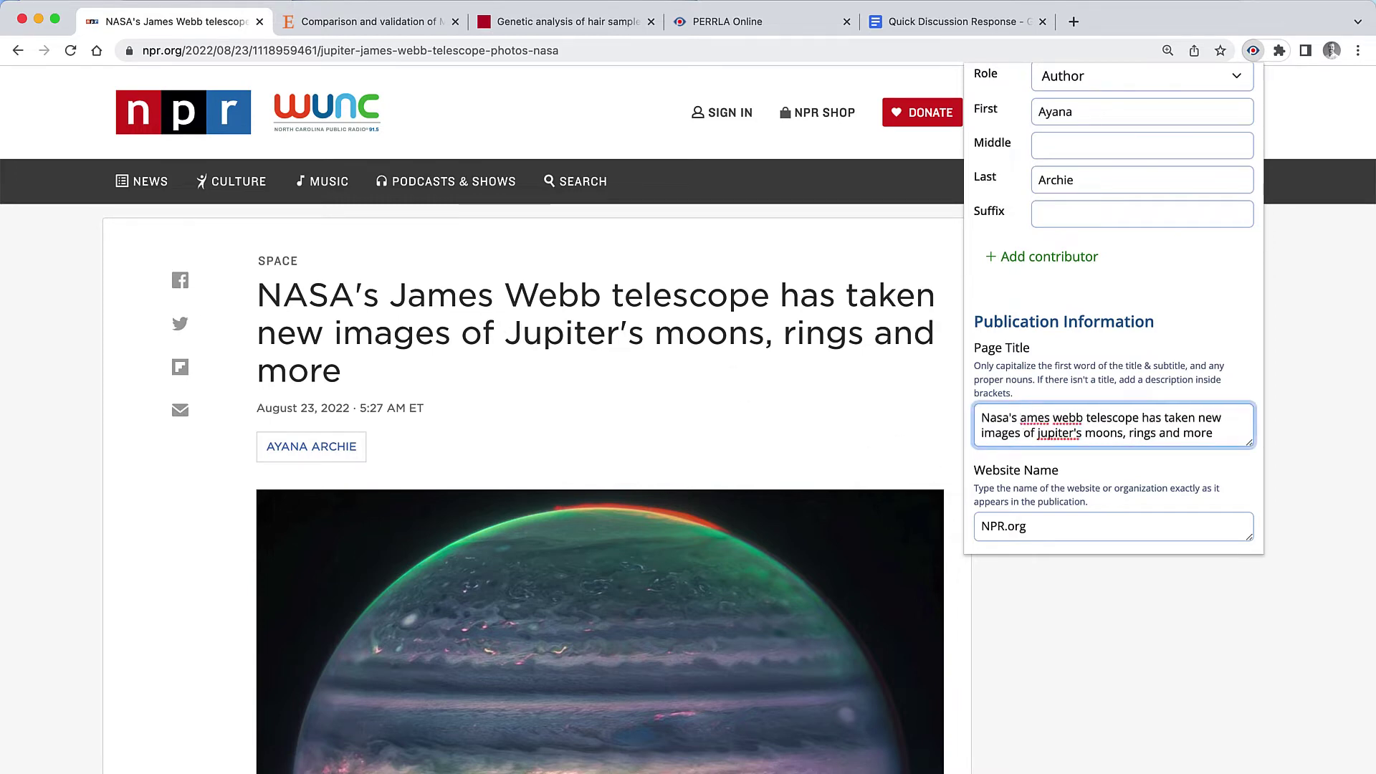
key("Delete")
type("J")
left_click(1067, 418)
key("BackSpace")
type("W")
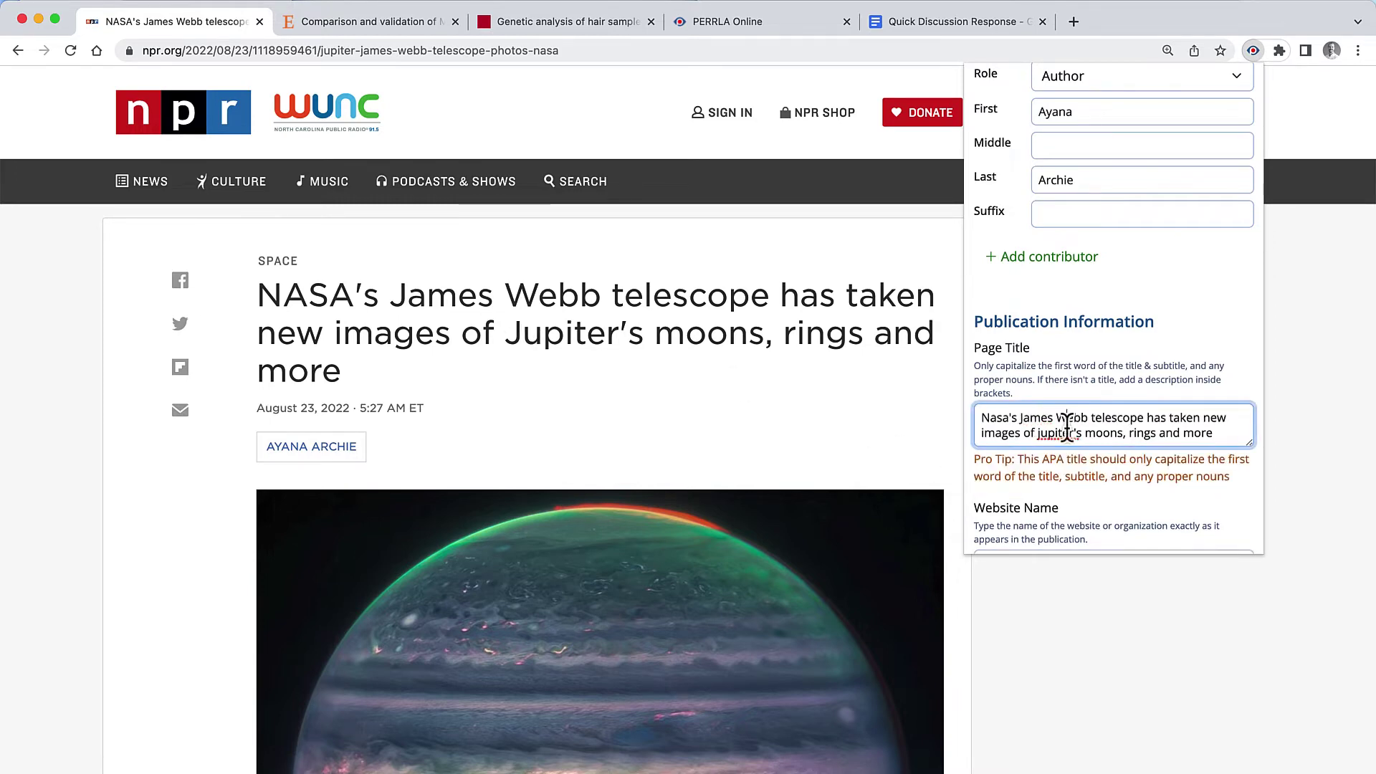
left_click(1041, 433)
key("BackSpace")
type("J")
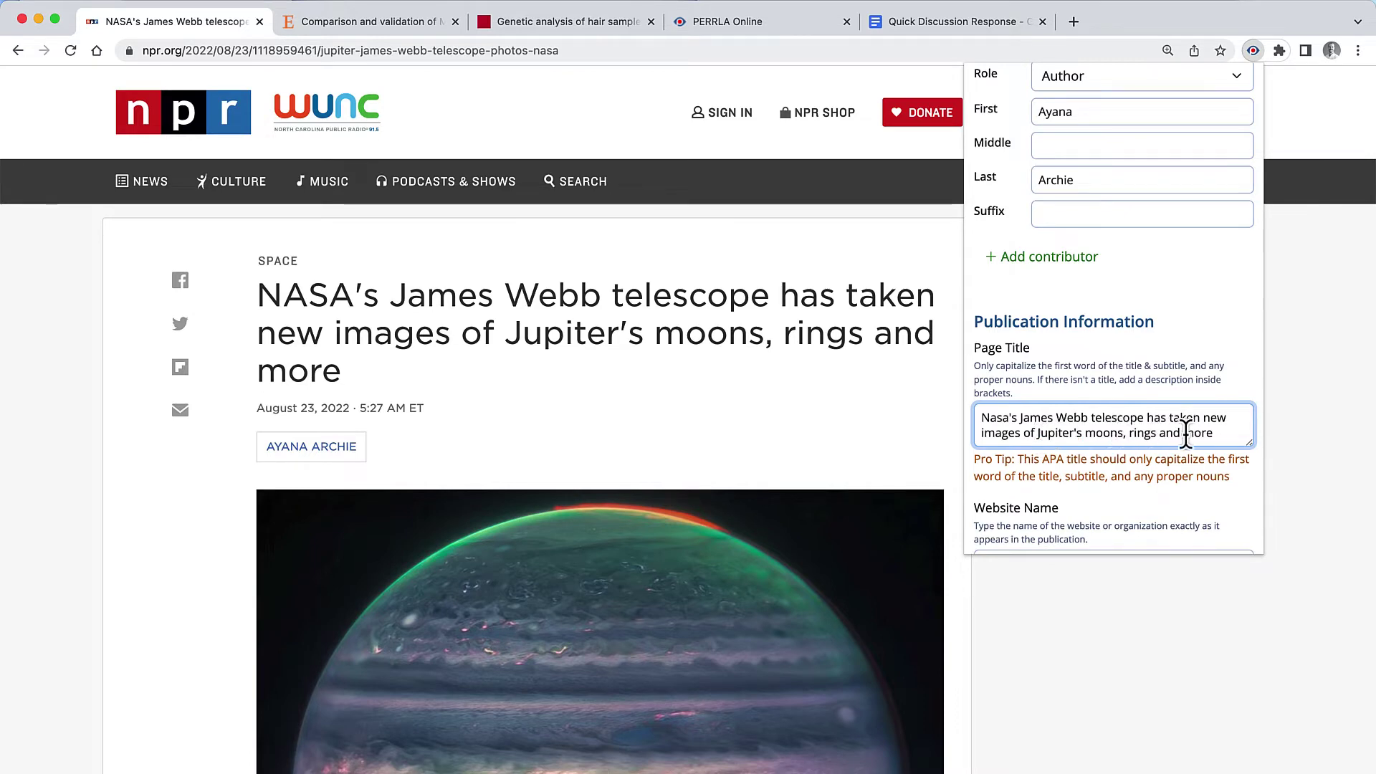
left_click(1223, 435)
scroll(1223, 435, "down", 5)
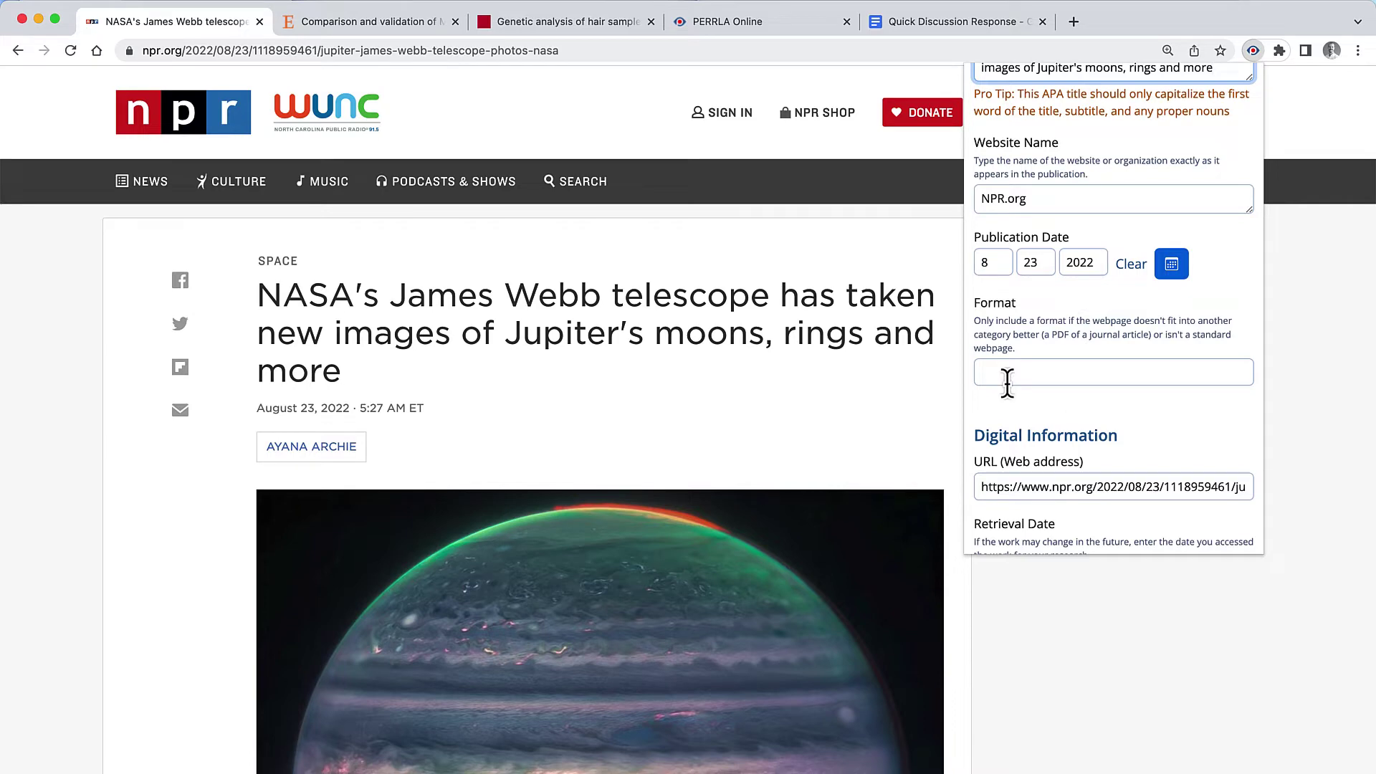
scroll(1007, 382, "down", 3)
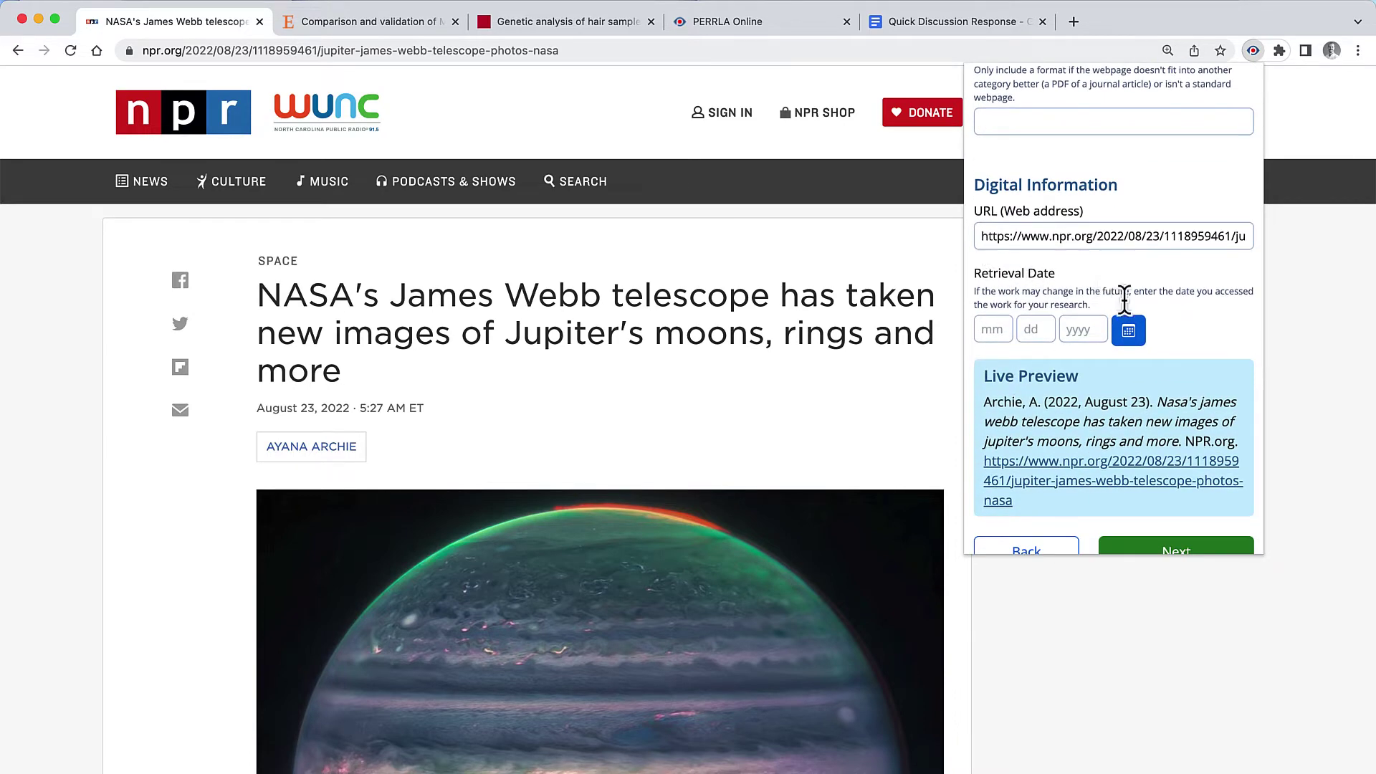
scroll(1178, 333, "down", 1)
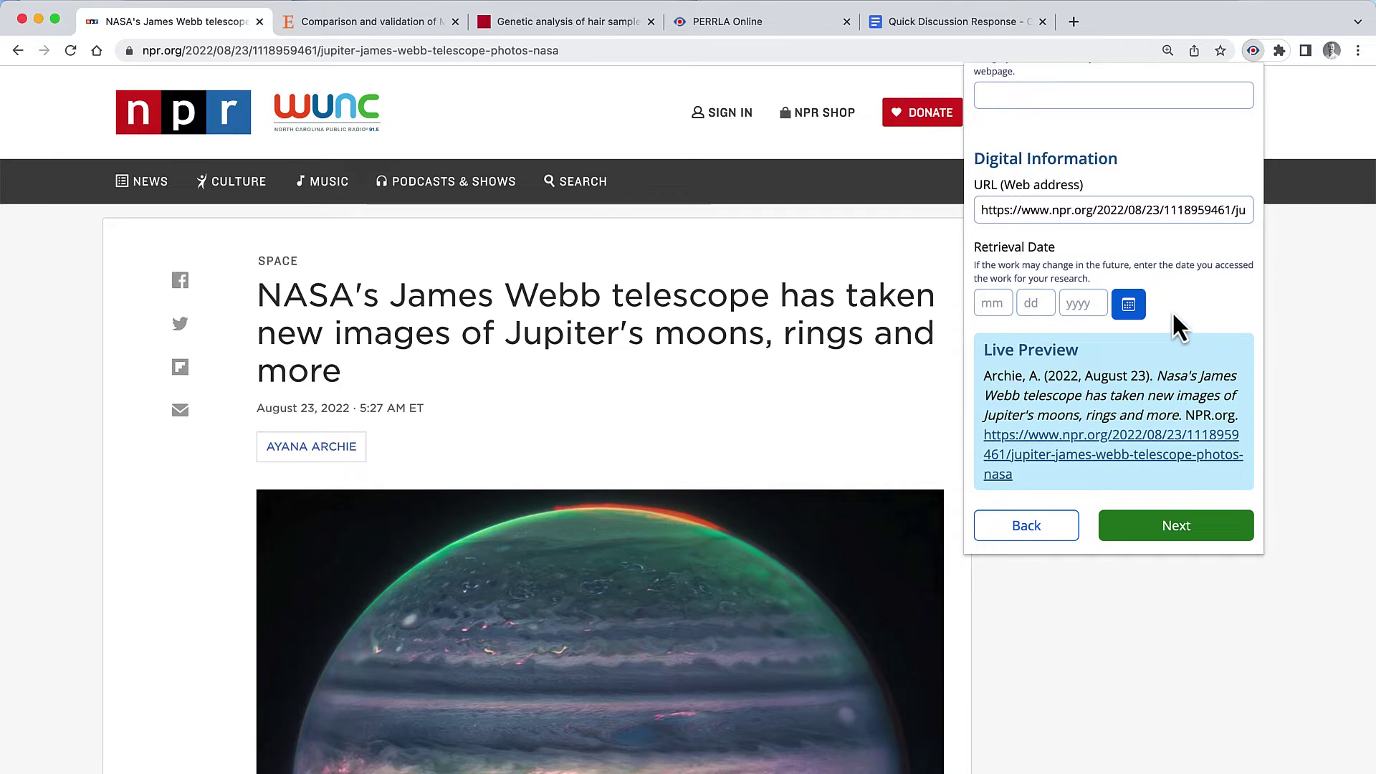
Step: Advance to Step 4: Confirm your reference and create the NPR webpage reference
left_click(1145, 530)
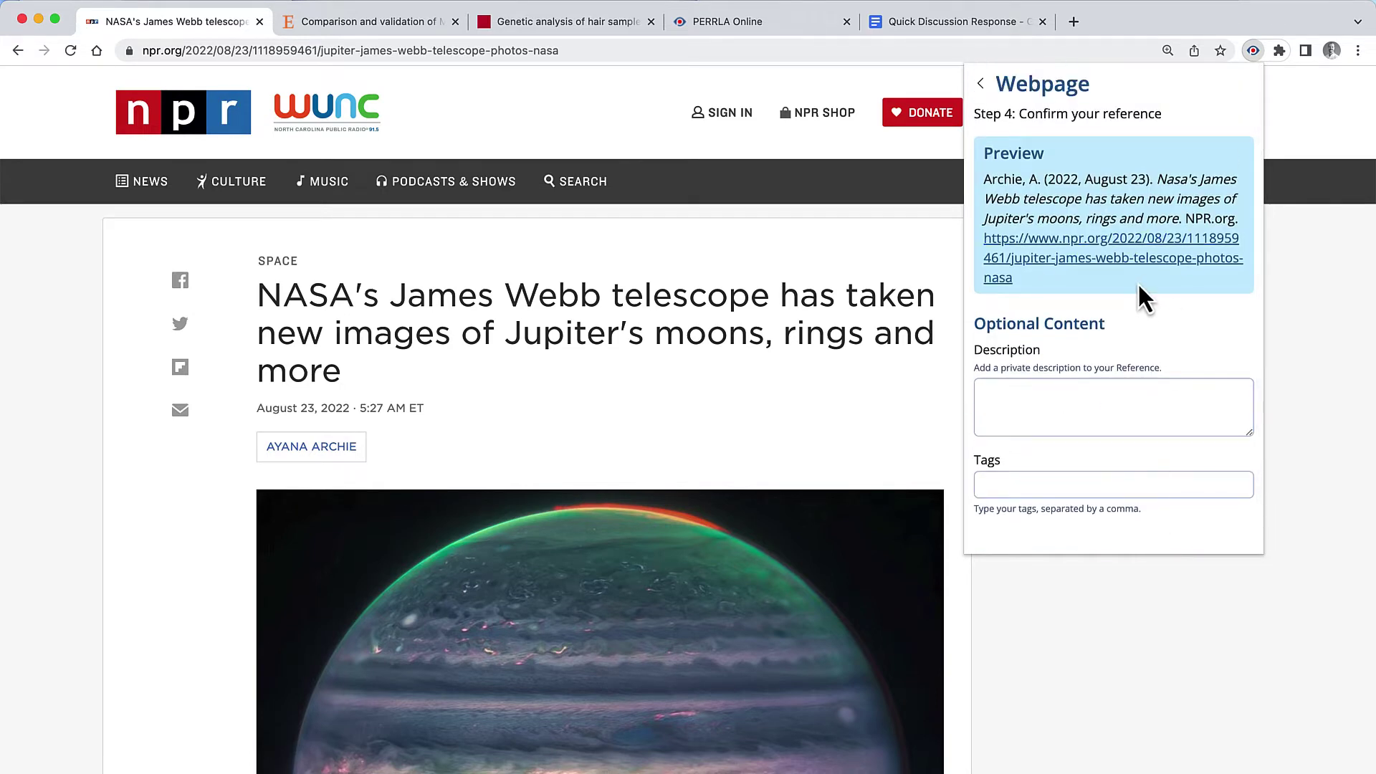
scroll(1145, 301, "down", 1)
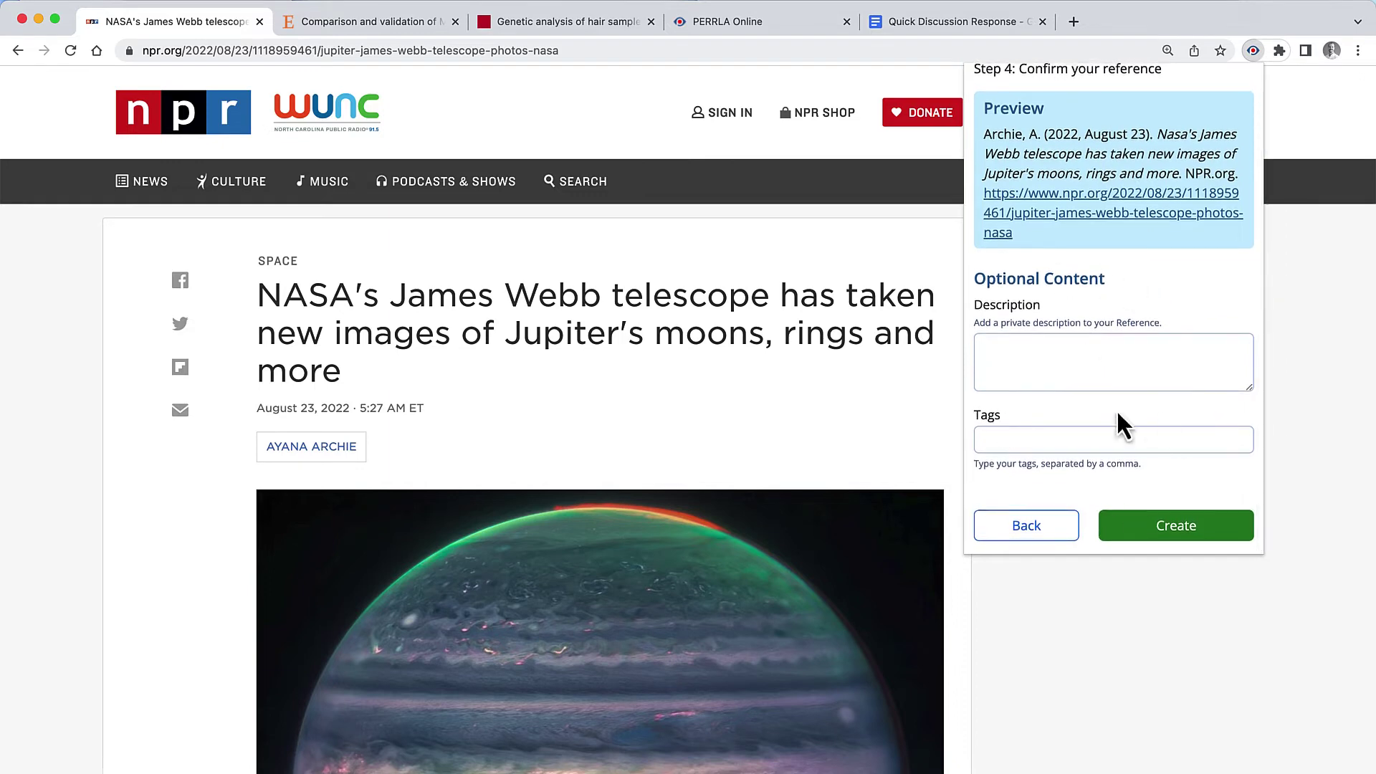
left_click(1139, 539)
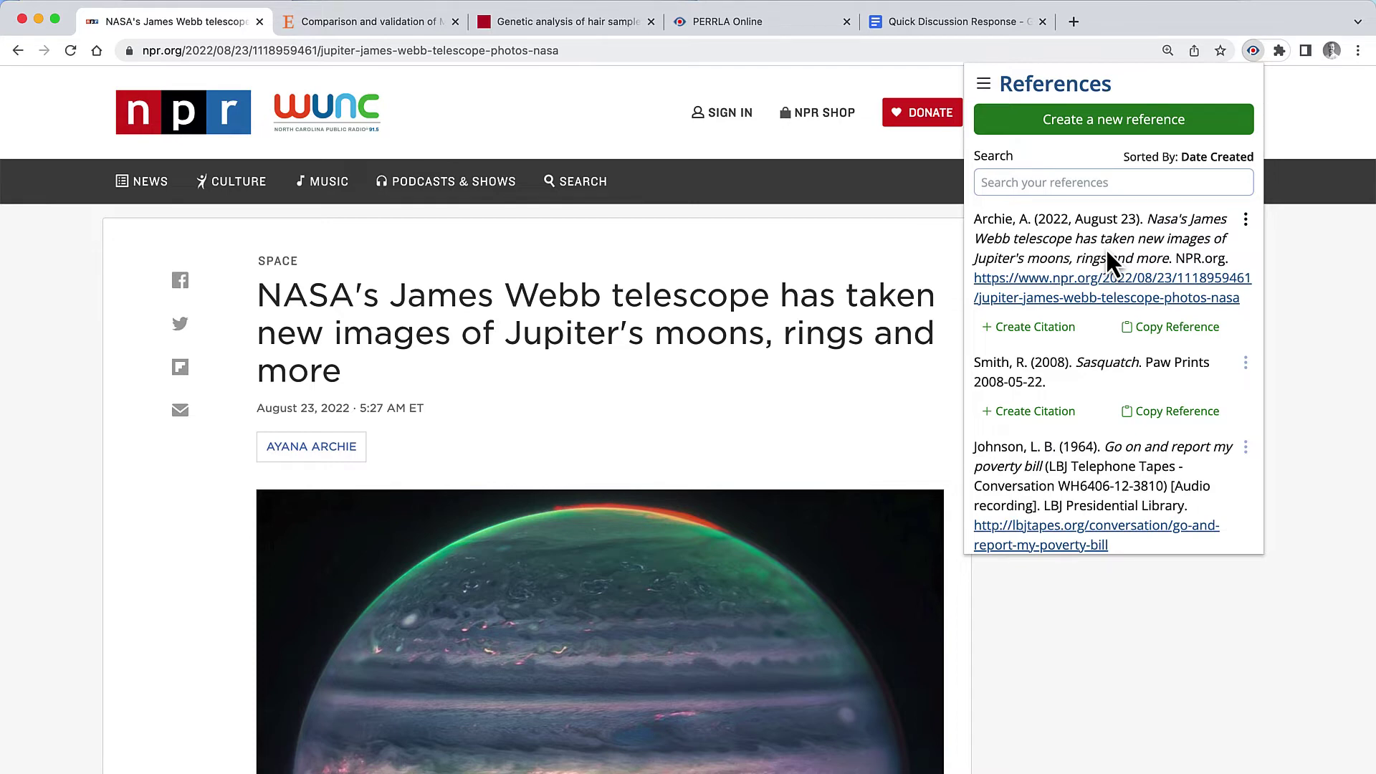
Step: Open the PERRLA Online References library to verify the NPR citation is listed first
left_click(1286, 140)
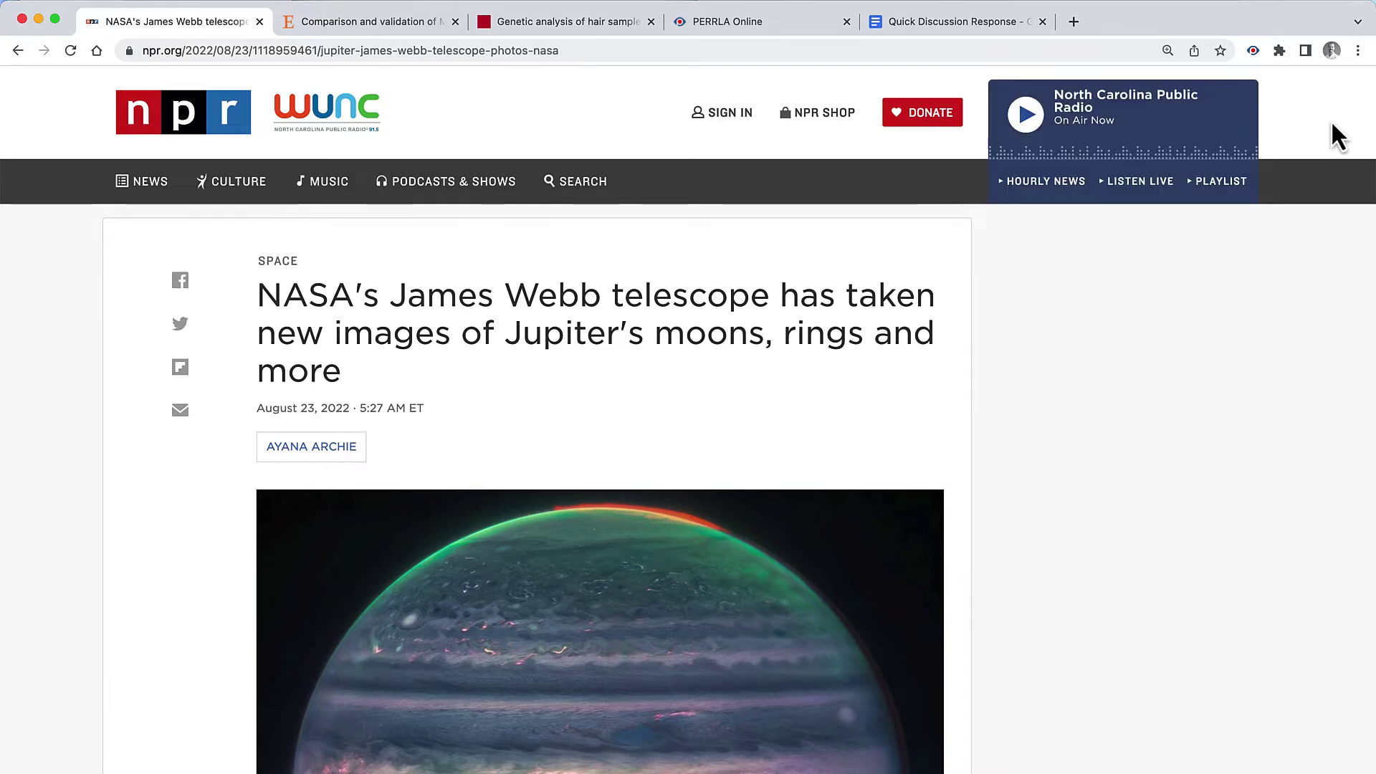
left_click(749, 41)
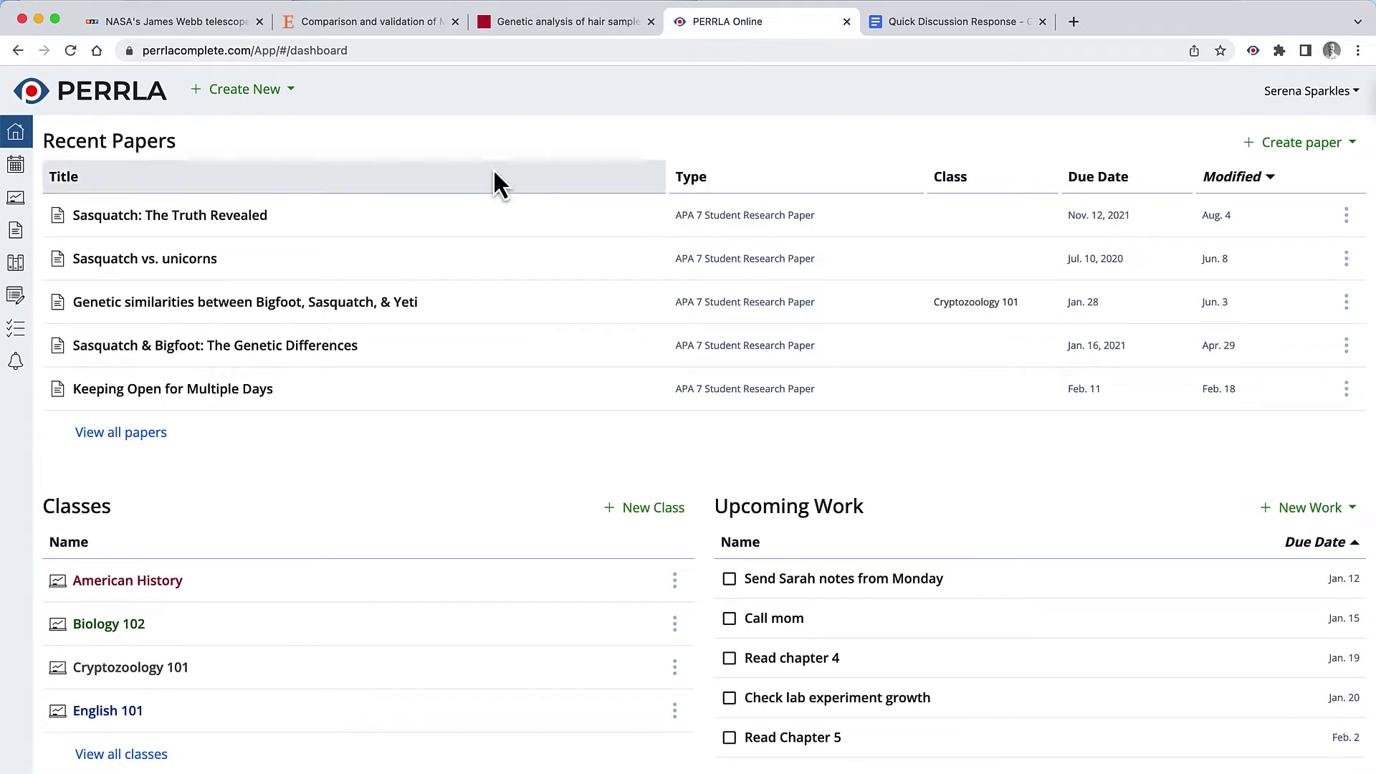
left_click(66, 275)
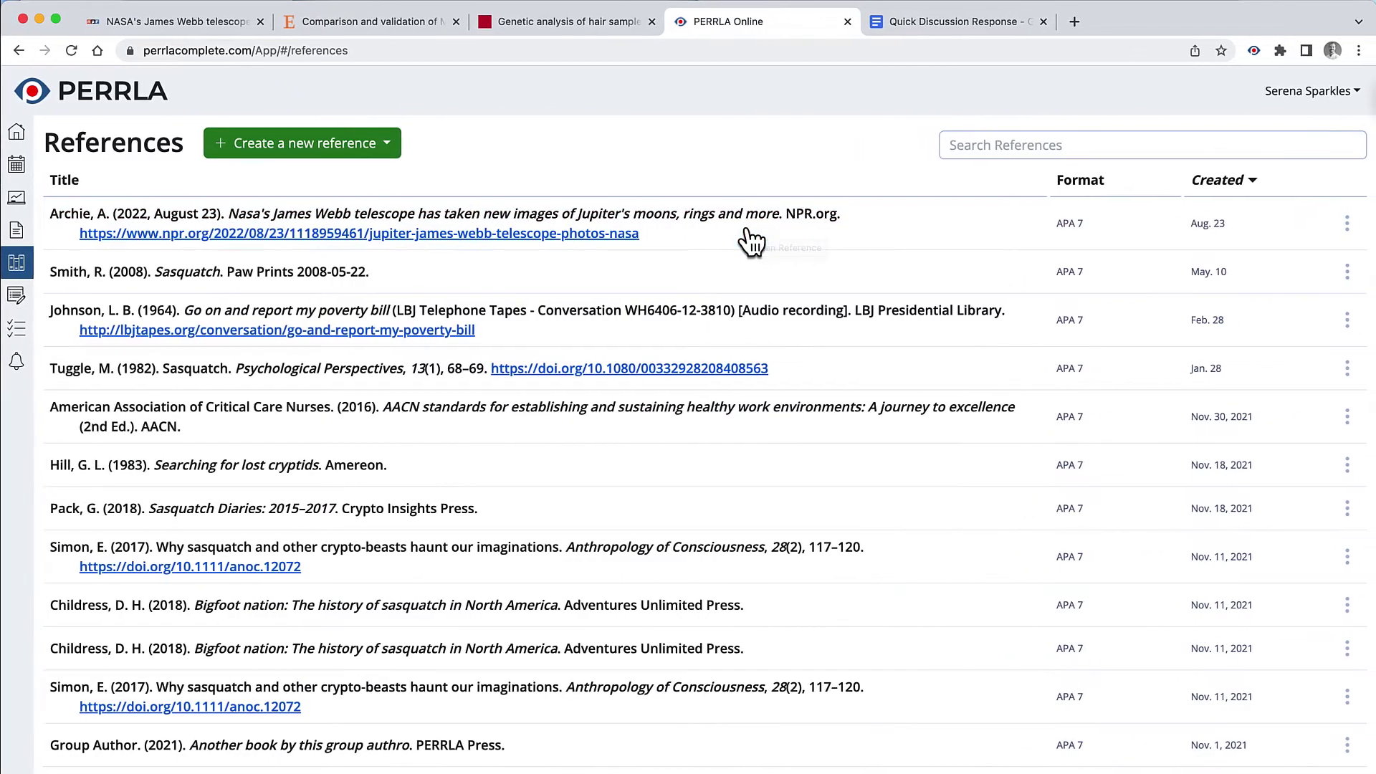
key("ctrl+Up")
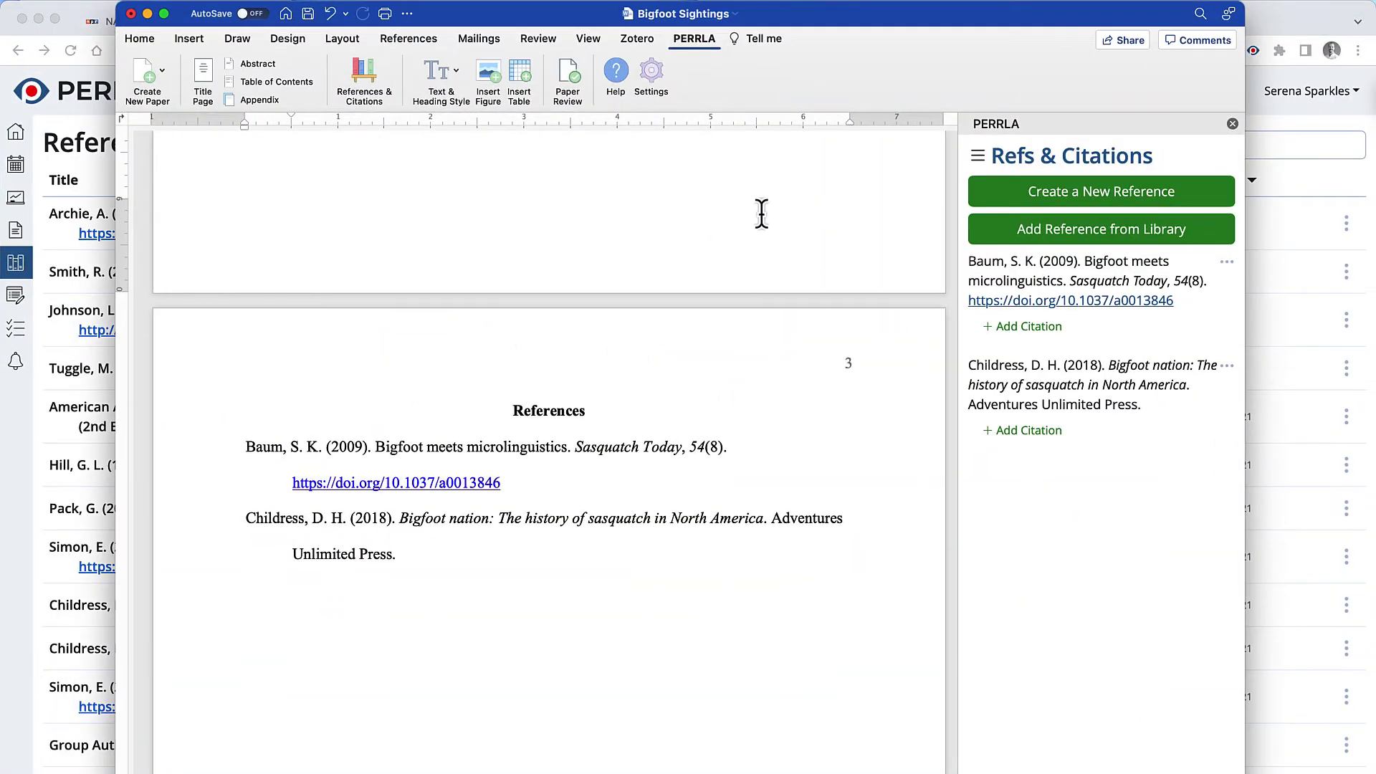
Step: Add the 'James Webb' reference from the PERRLA library to the Bigfoot Sightings paper
left_click(1056, 229)
left_click(1034, 214)
type("Ja")
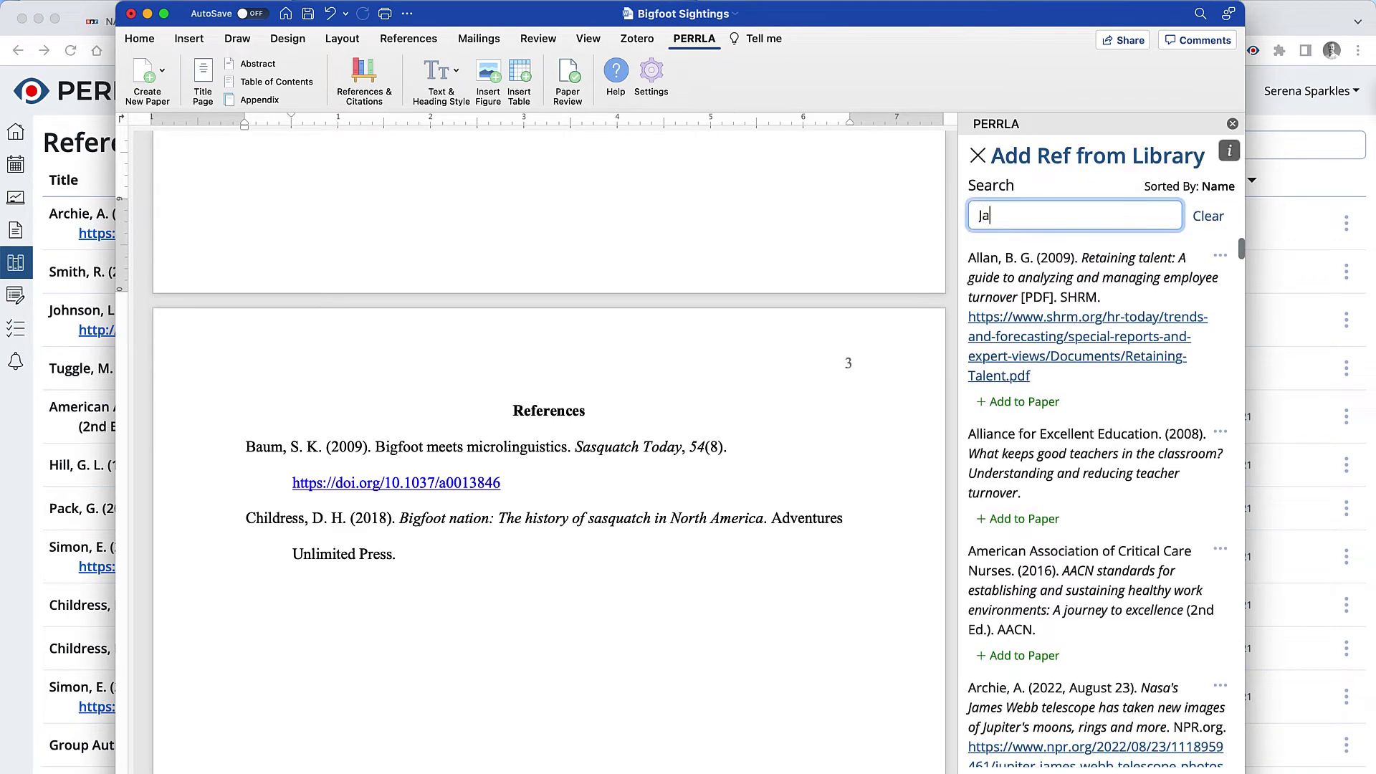
type("mes Webb")
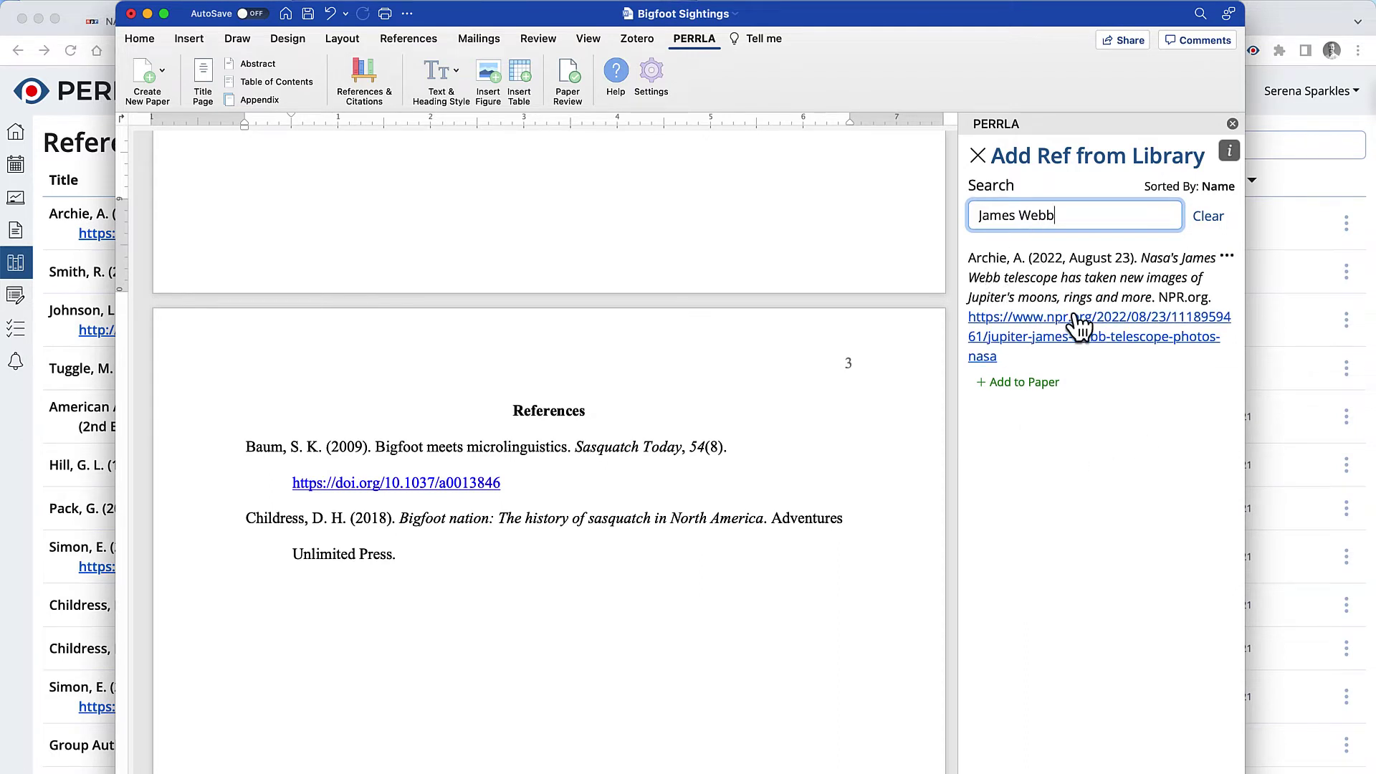
left_click(1024, 387)
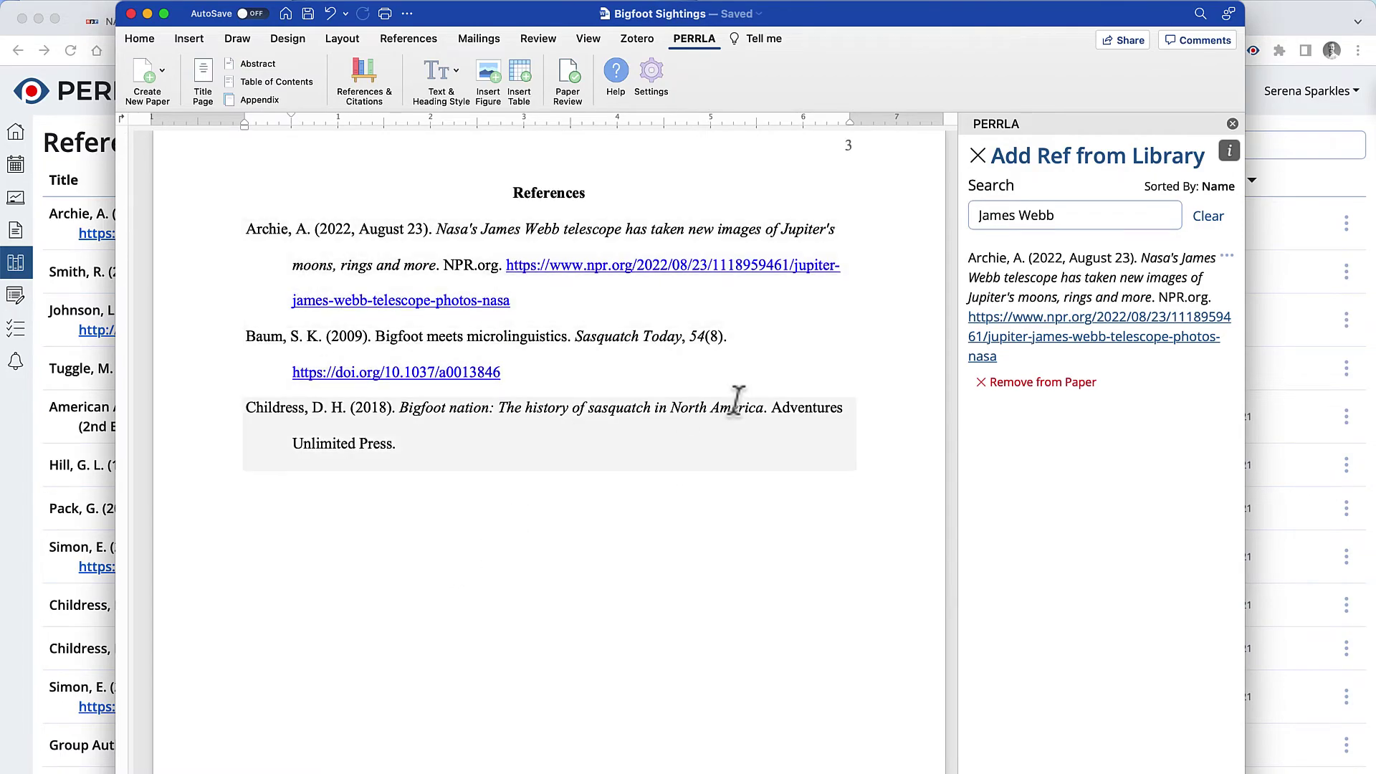
key("ctrl+Up")
left_click(854, 406)
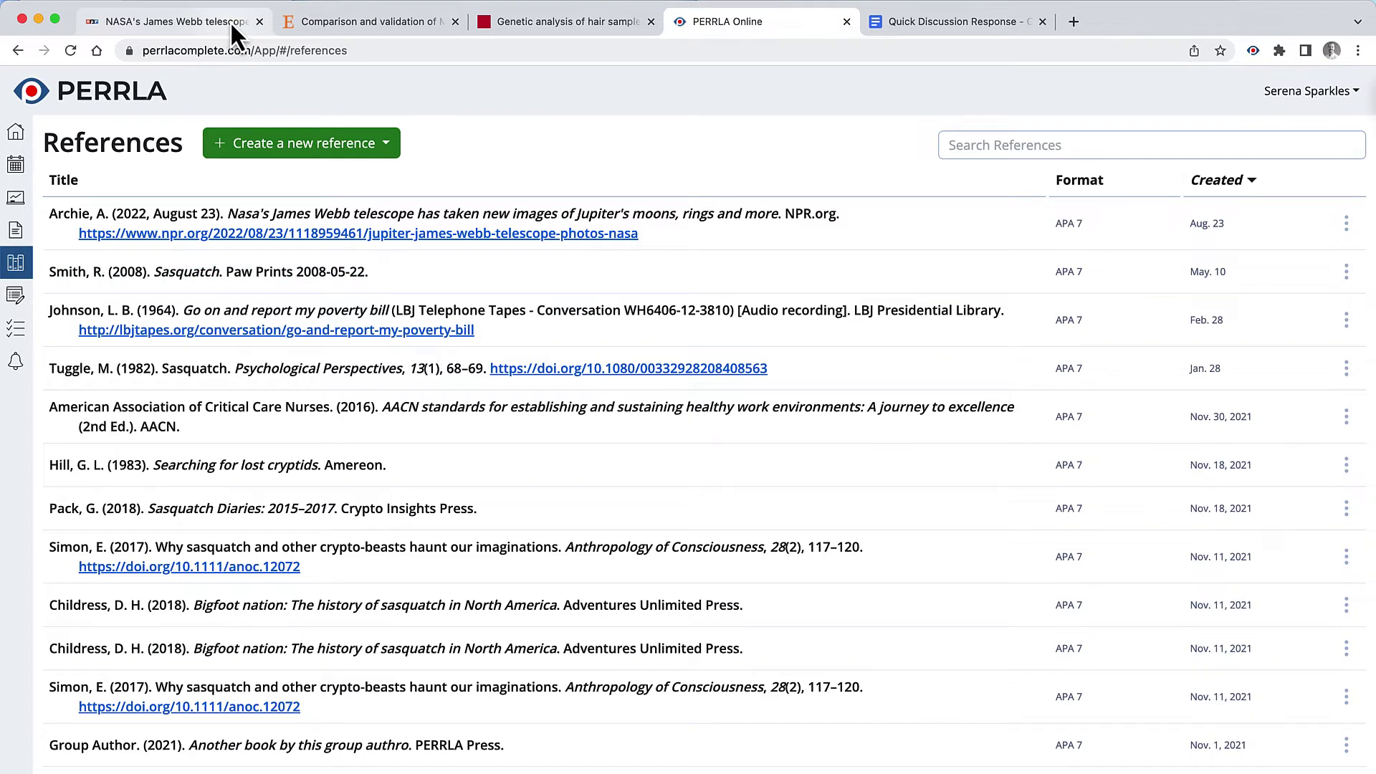
Step: Switch to the NPR James Webb article tab
left_click(185, 26)
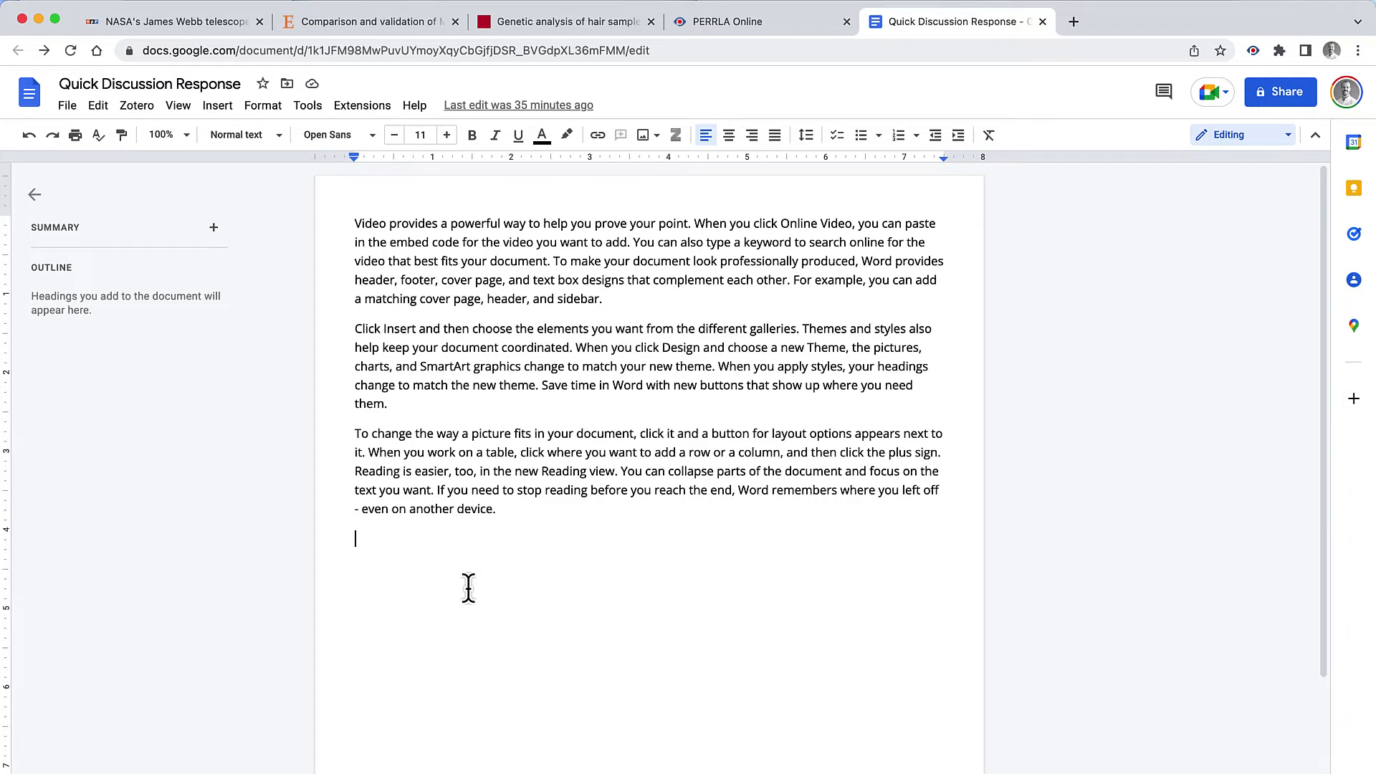
Step: Remove the period after 'sidebar' and find the Henderson 1998 reference by searching 'Bigfoot'
left_click_drag(607, 298, 599, 298)
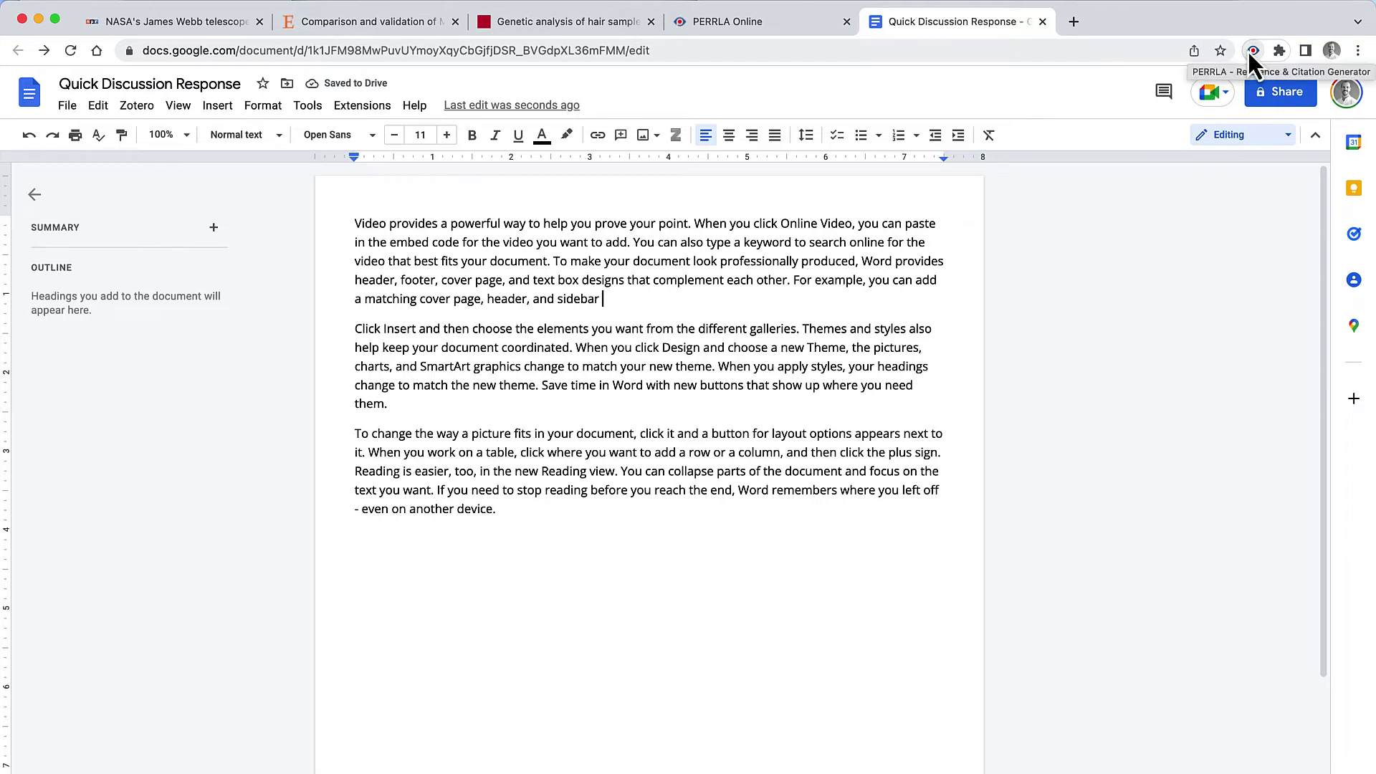
left_click(1248, 51)
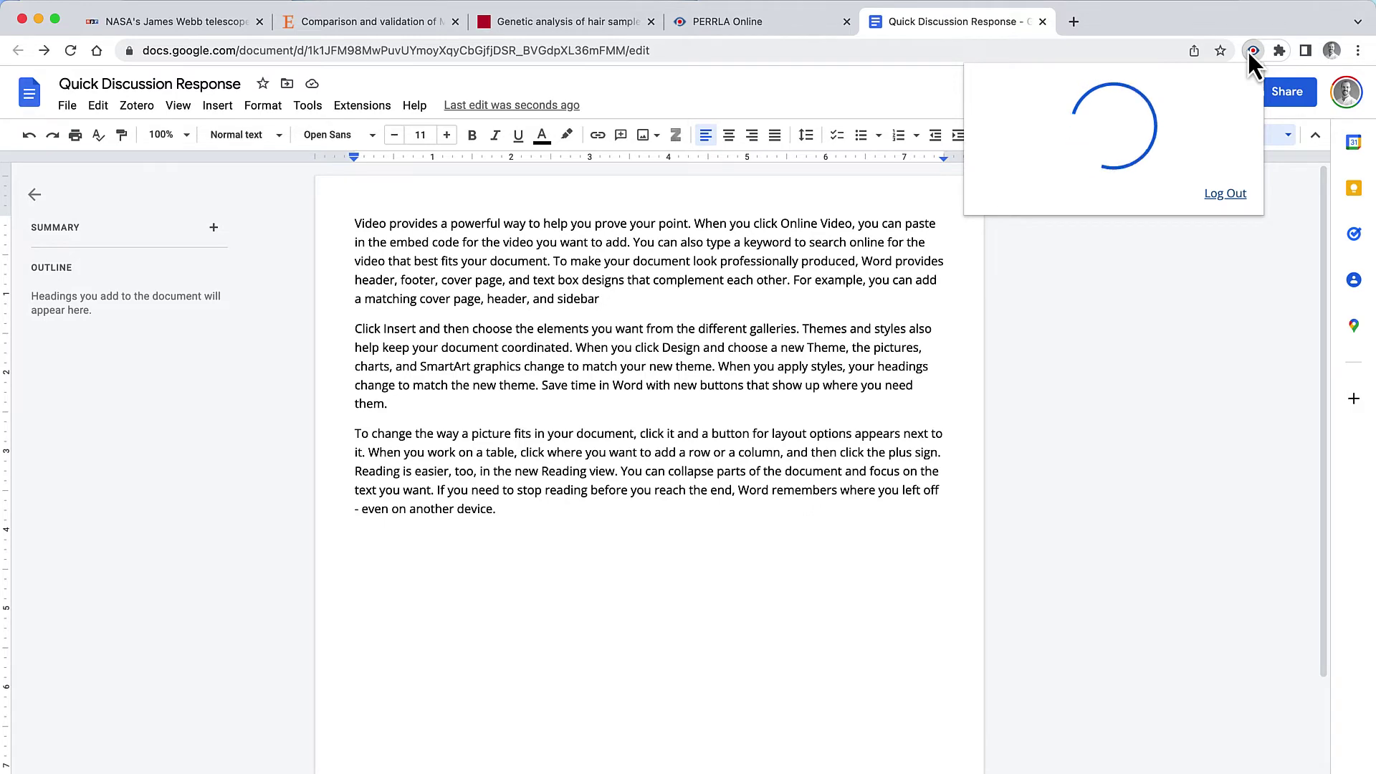
left_click(1084, 178)
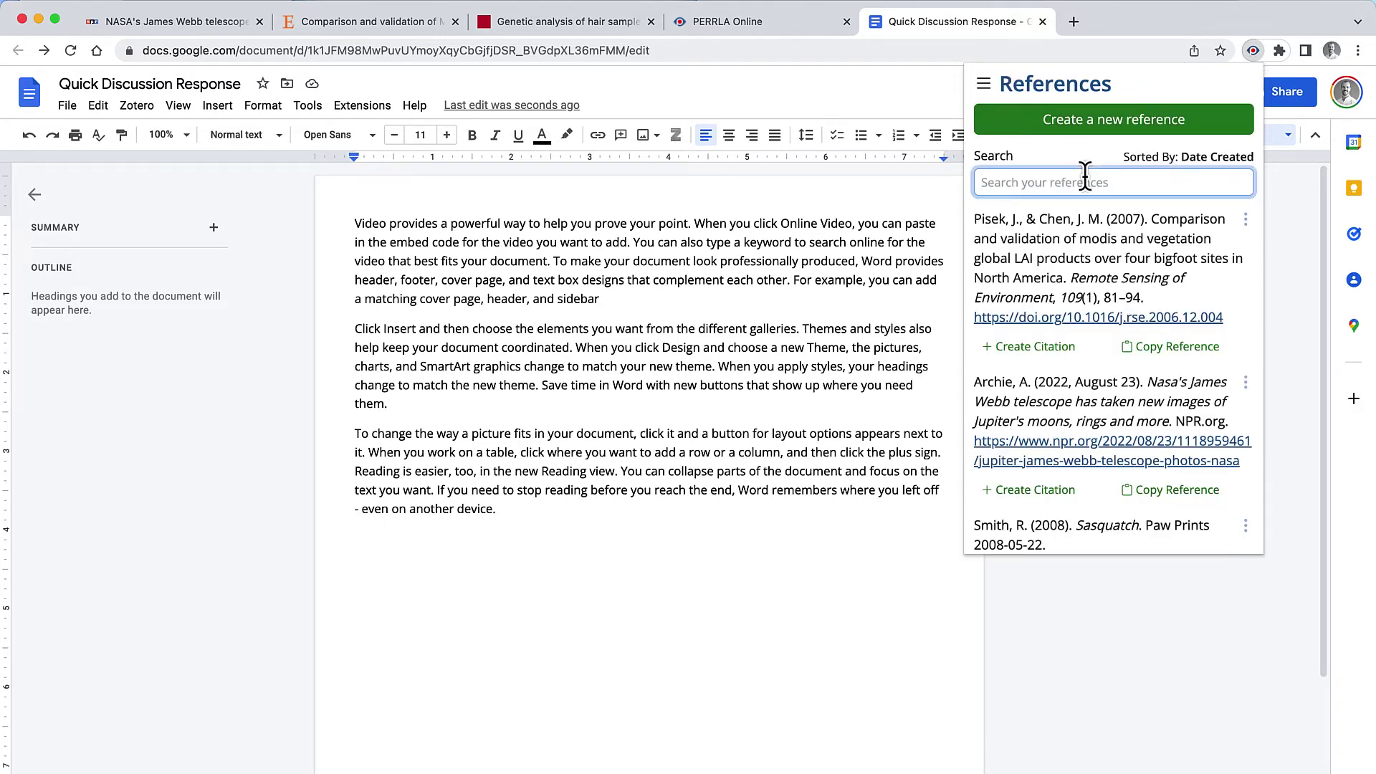
type("Bigfoot")
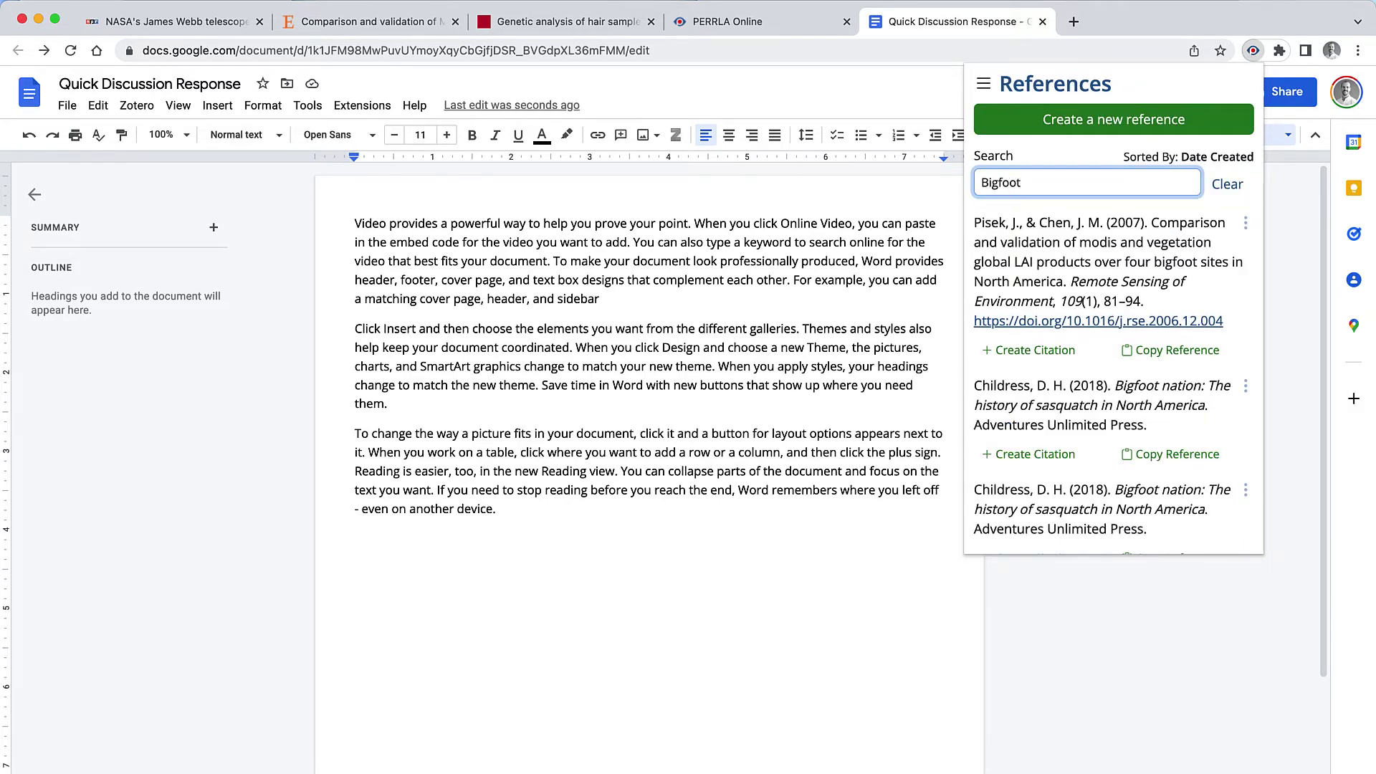
scroll(1153, 281, "down", 3)
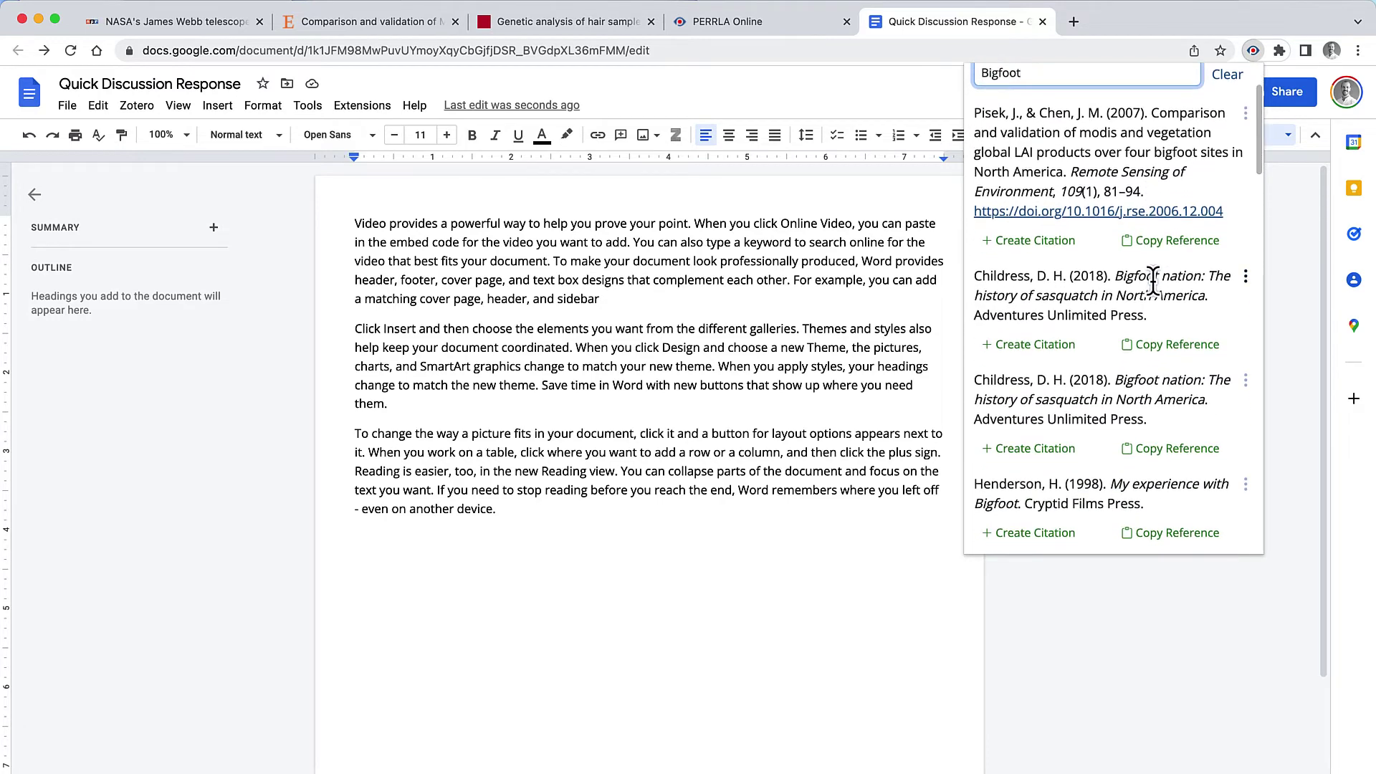
scroll(1152, 279, "down", 4)
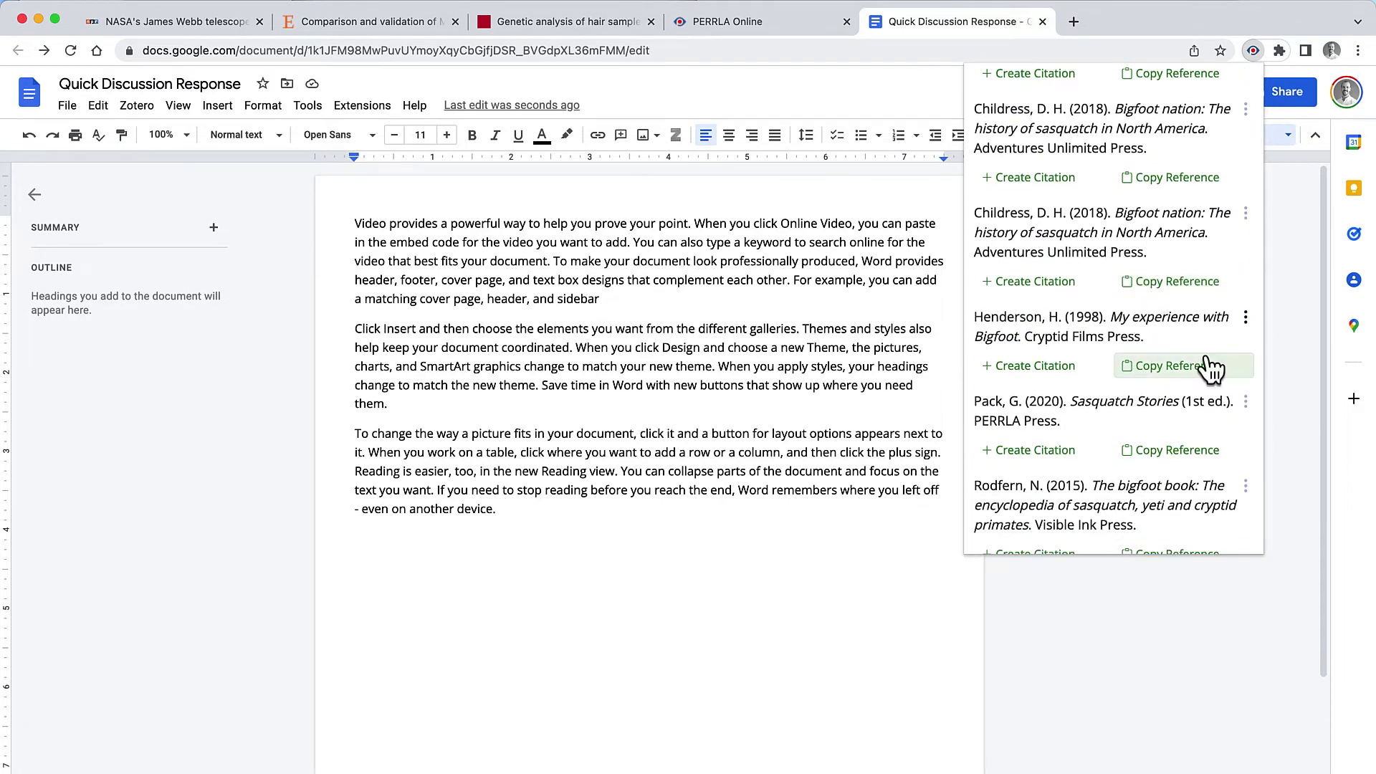
left_click(1209, 367)
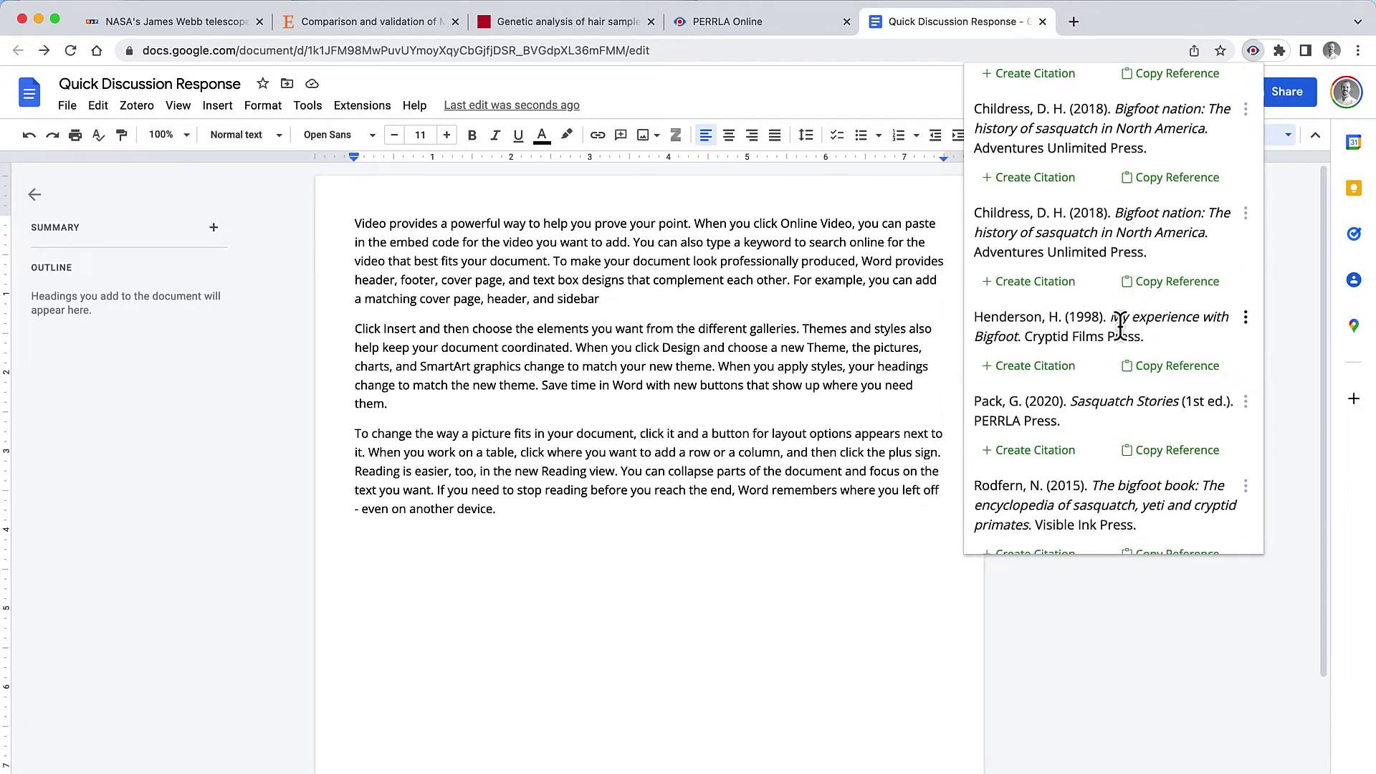
Step: Create a Henderson citation with page 45 and paste it after 'sidebar'
left_click(1027, 368)
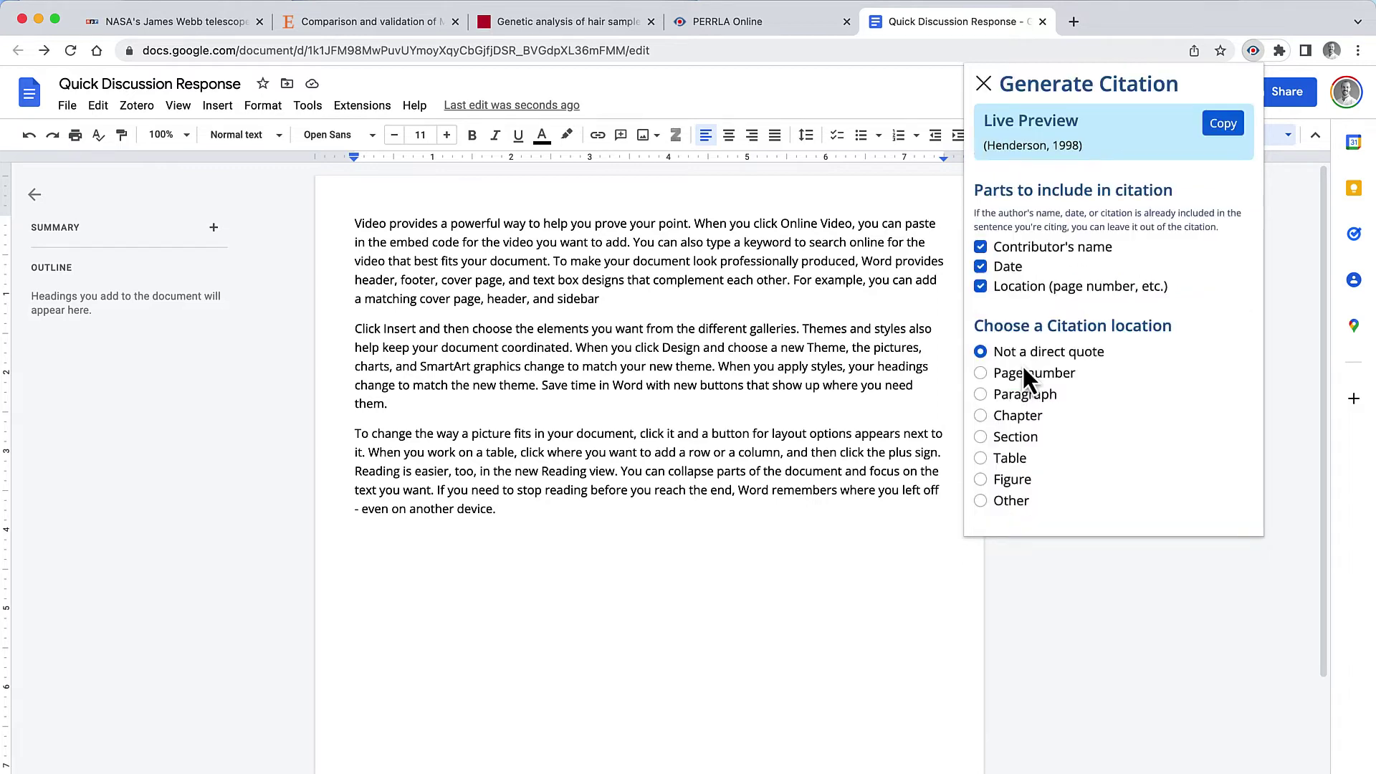
left_click(979, 374)
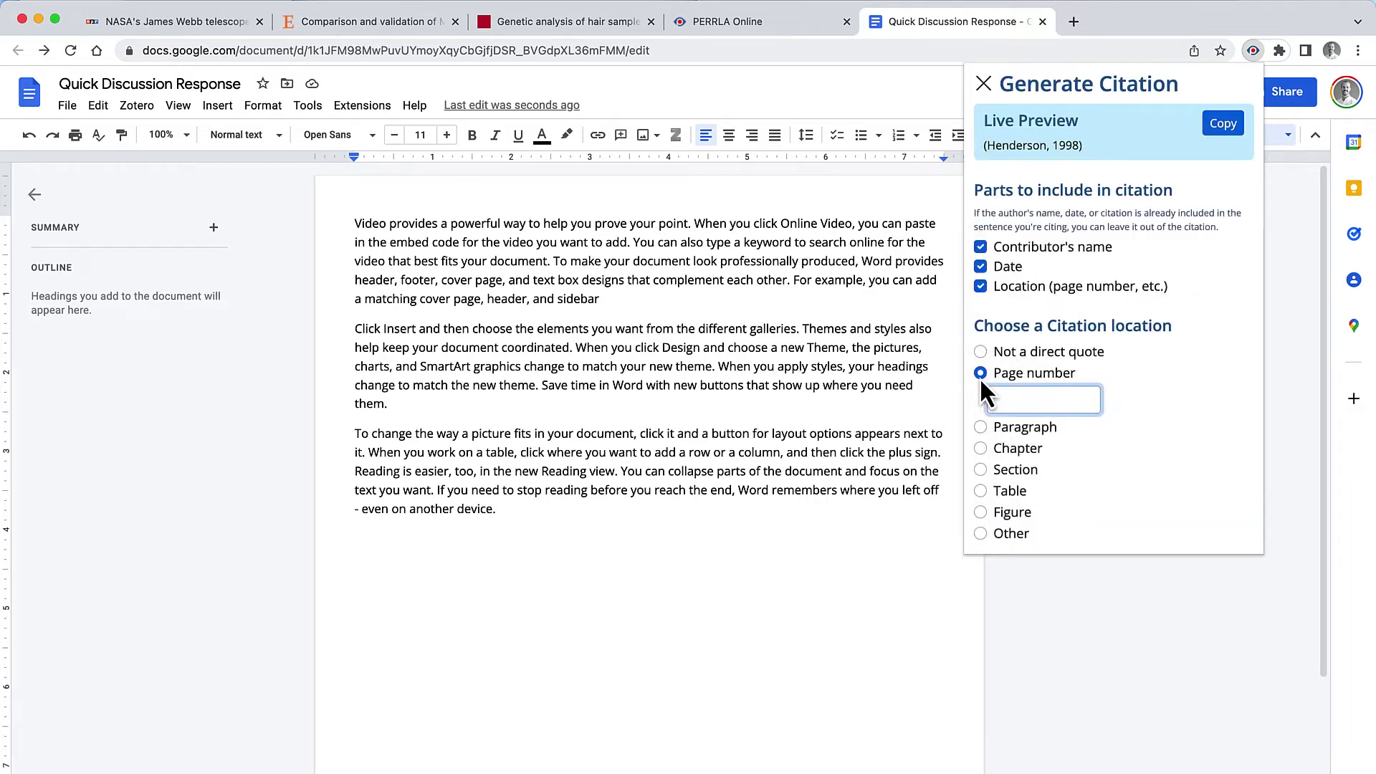
type("45")
left_click(1193, 212)
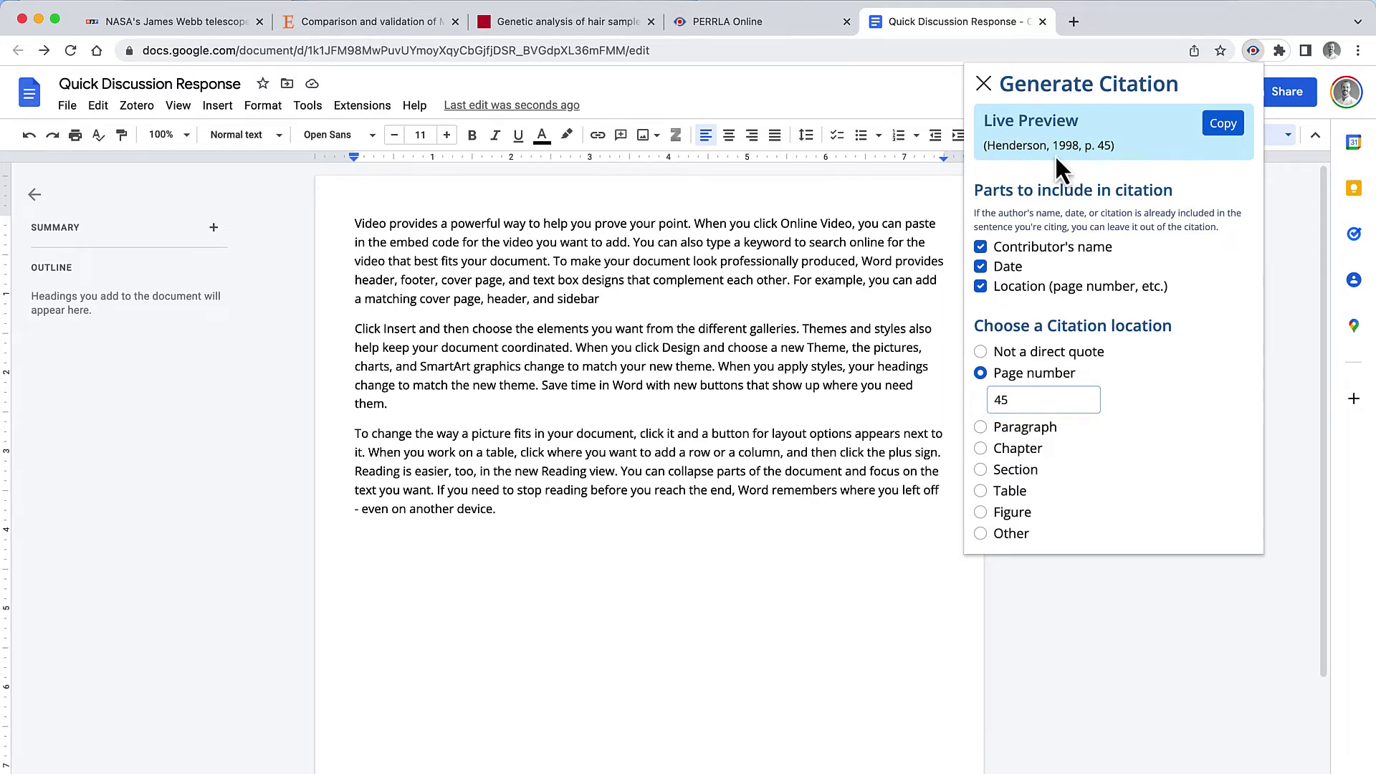
left_click(980, 248)
left_click(980, 248)
left_click(1221, 124)
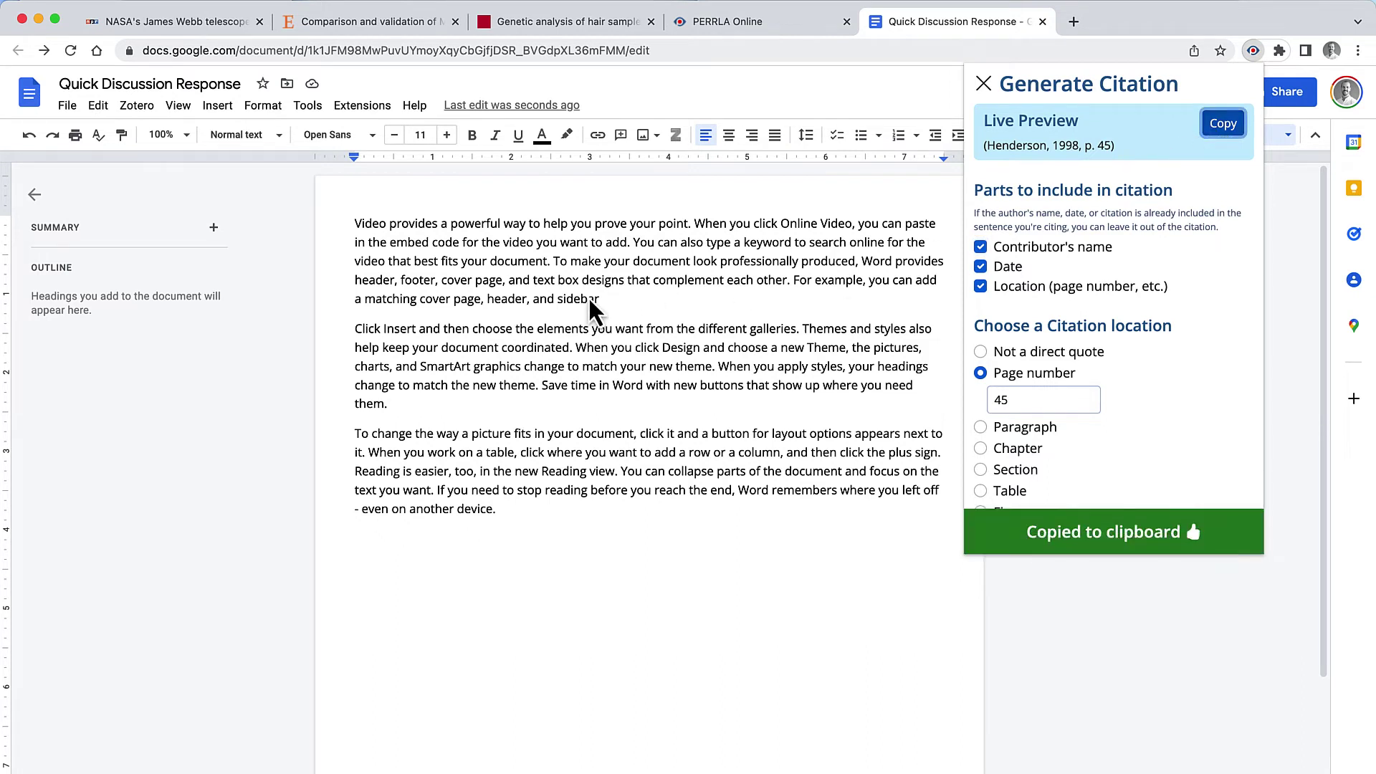
left_click(614, 301)
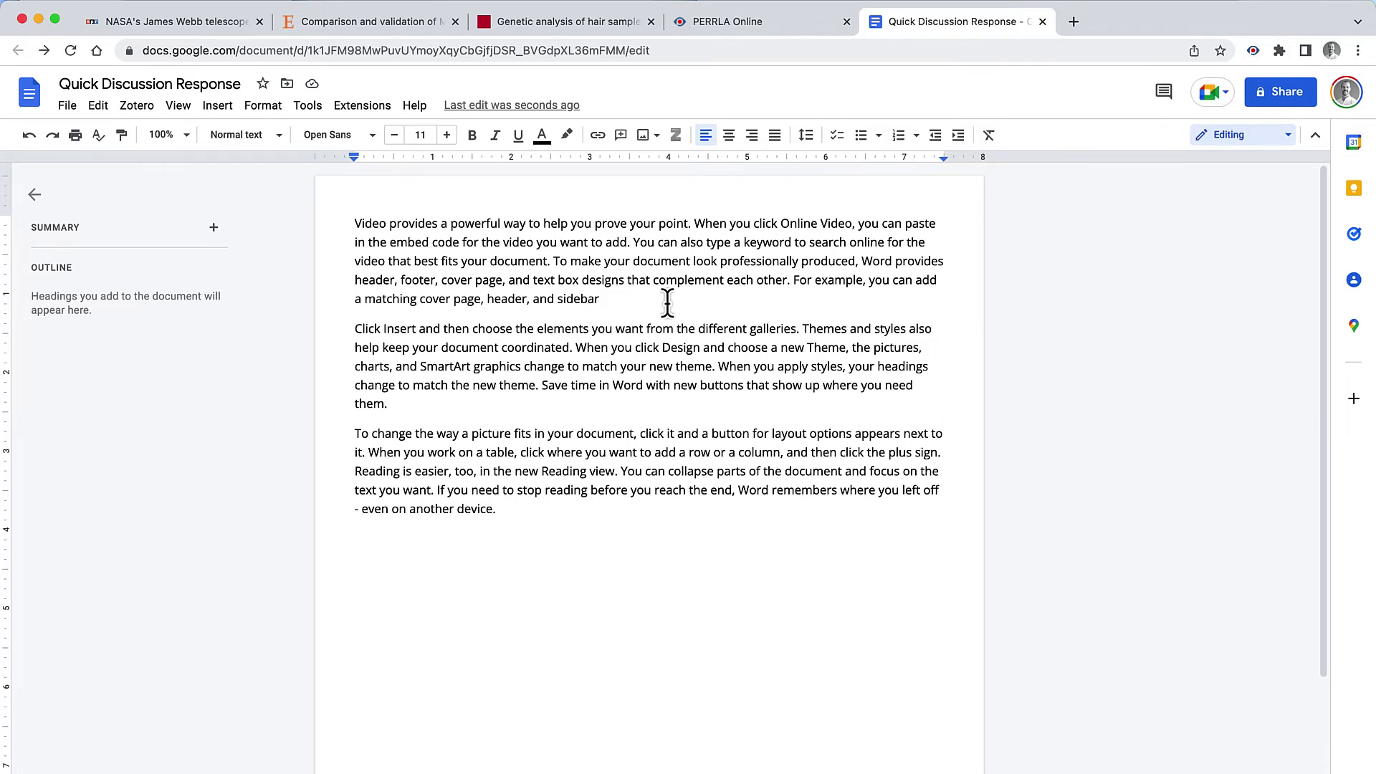
left_click(98, 106)
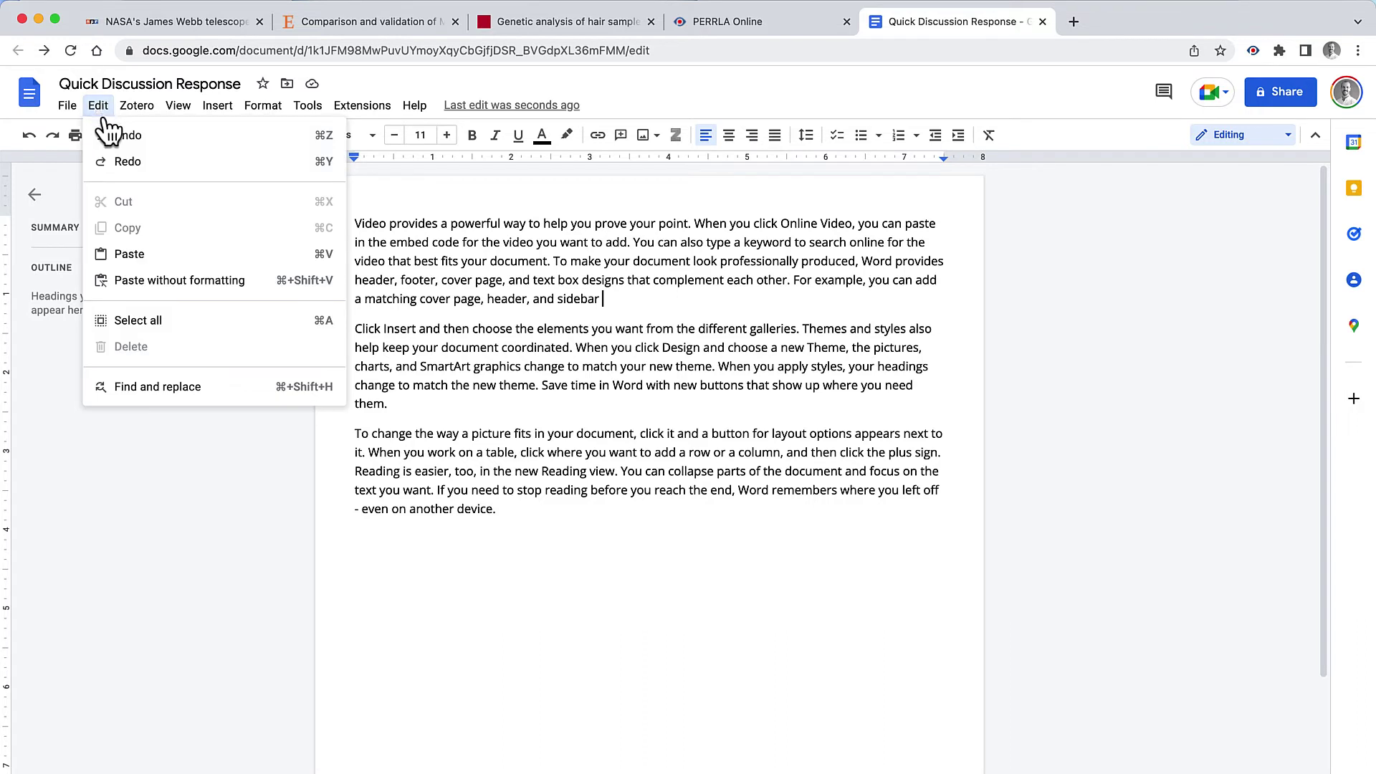
left_click(130, 255)
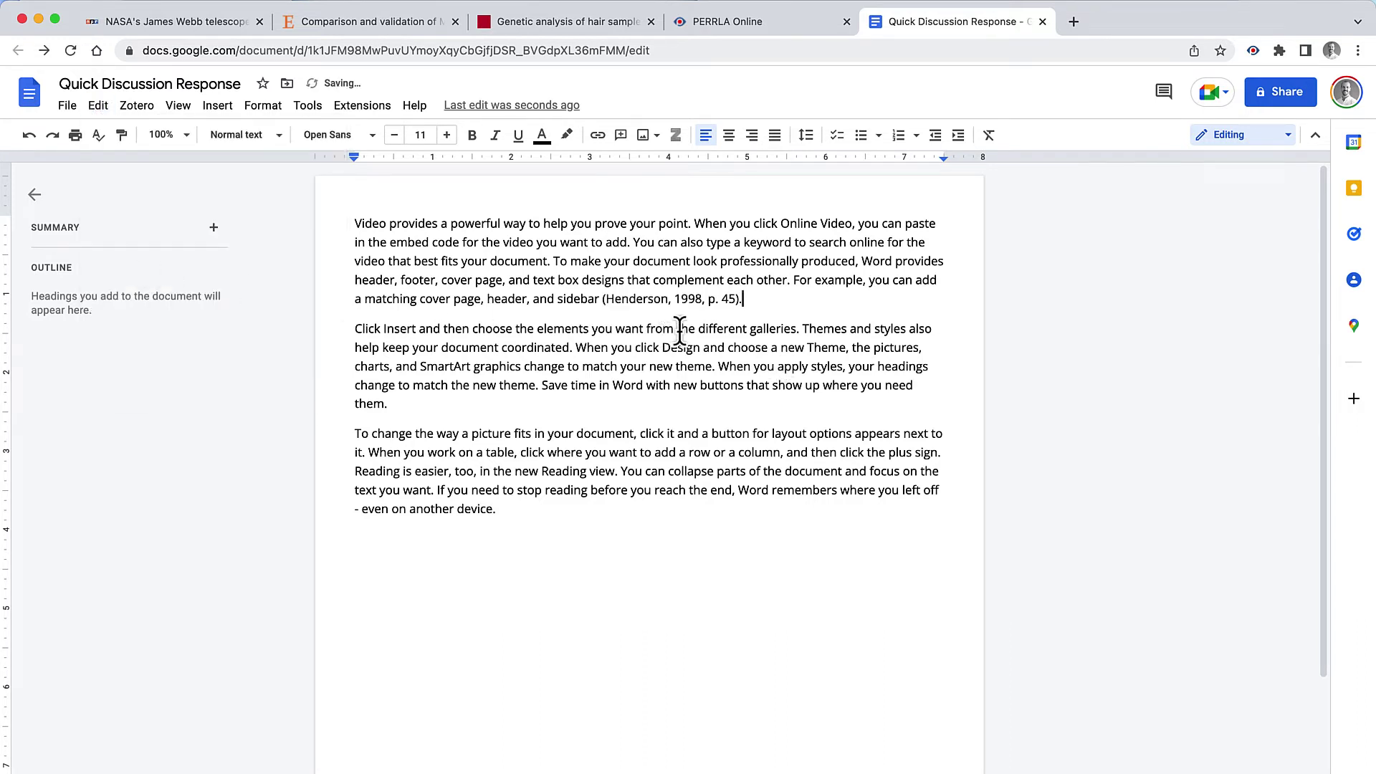
Step: Add a centred 'References' heading below the last paragraph
left_click(544, 514)
key("Return")
type("References")
key("Return")
key("Up")
left_click(728, 135)
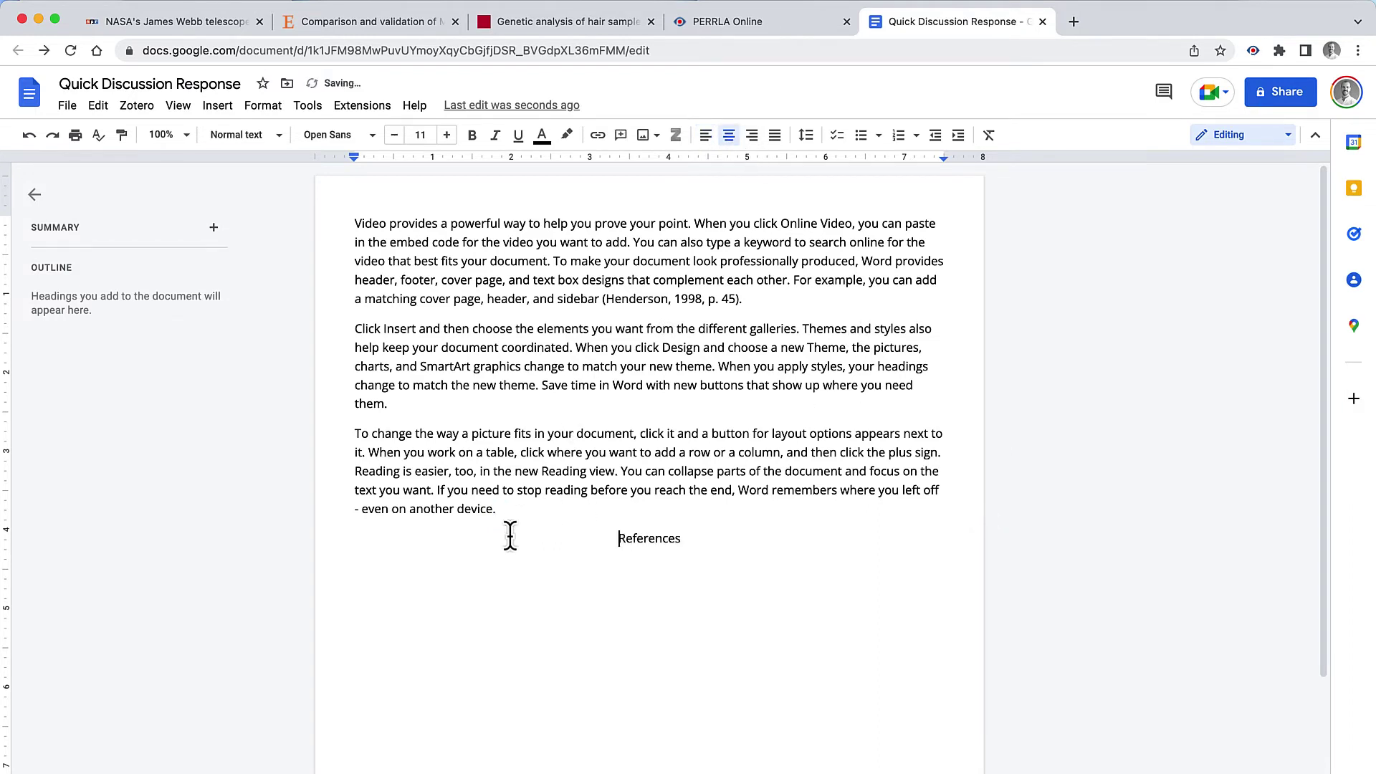
left_click(514, 588)
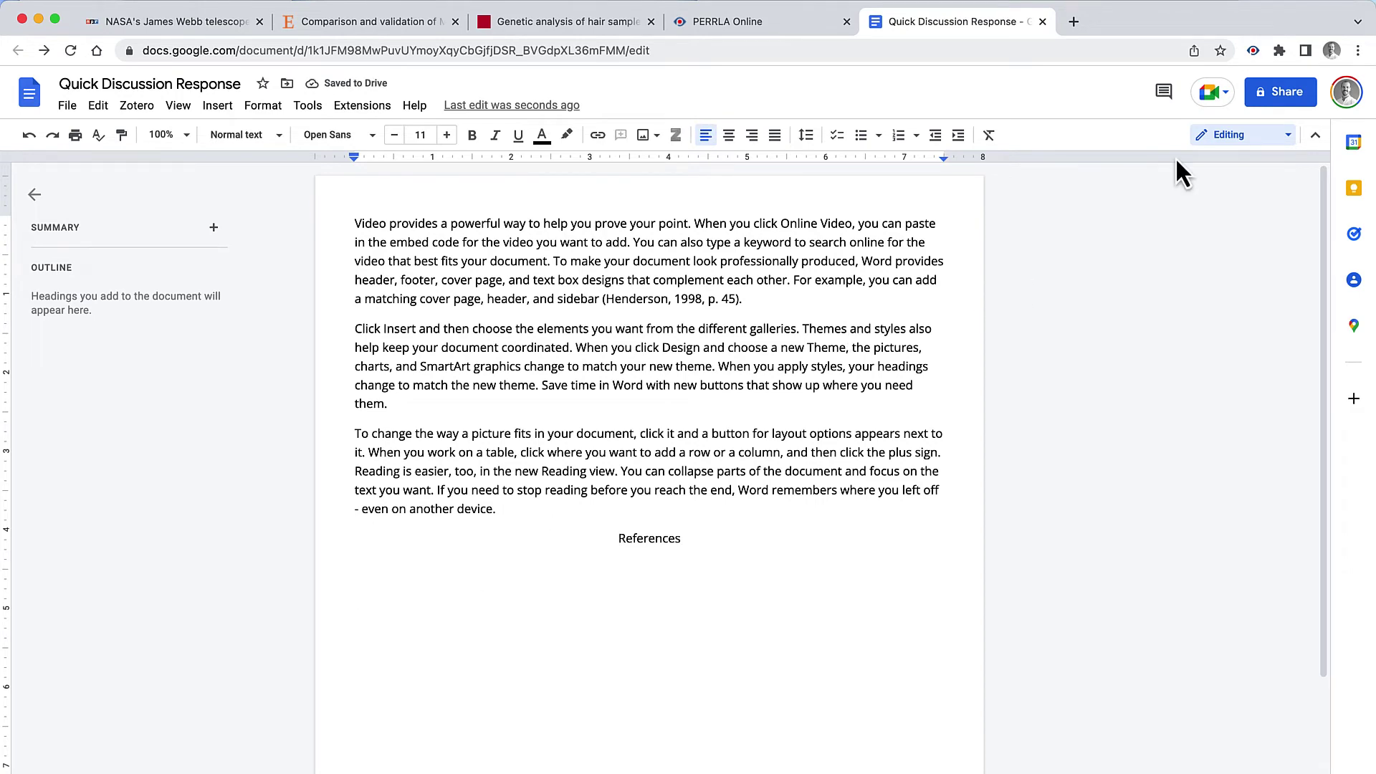
Step: Find 'Hender' in PERRLA, copy the Henderson 1998 reference, and paste it below References
left_click(1250, 56)
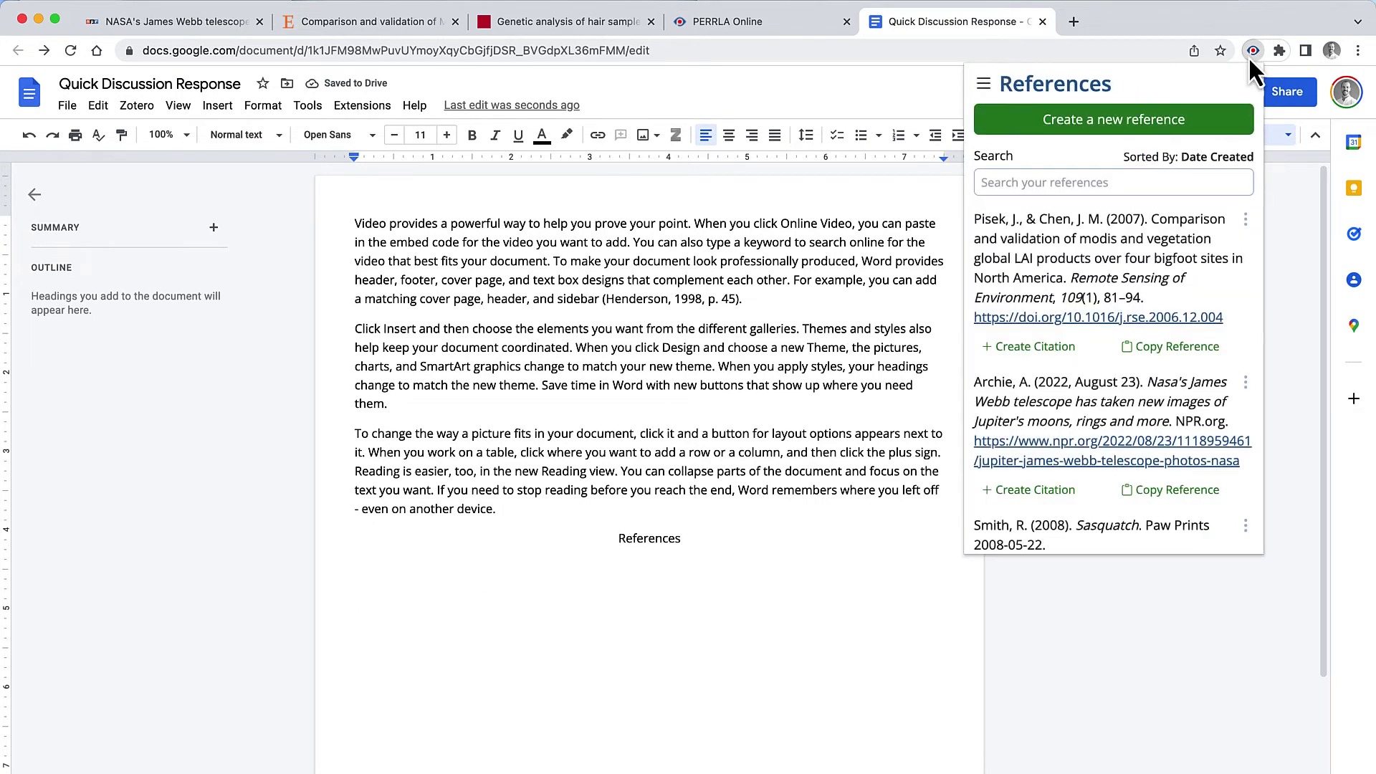
left_click(1100, 185)
type("Hender")
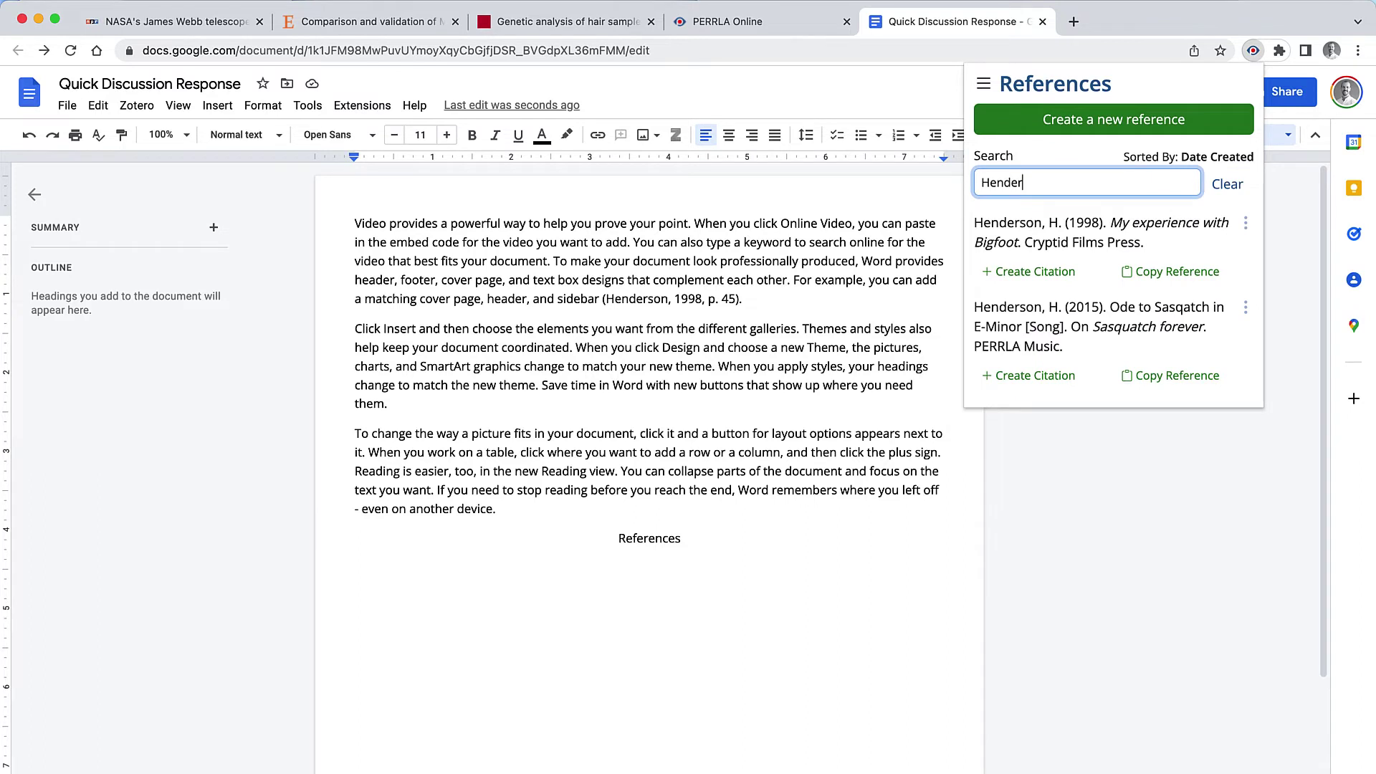
left_click(1179, 278)
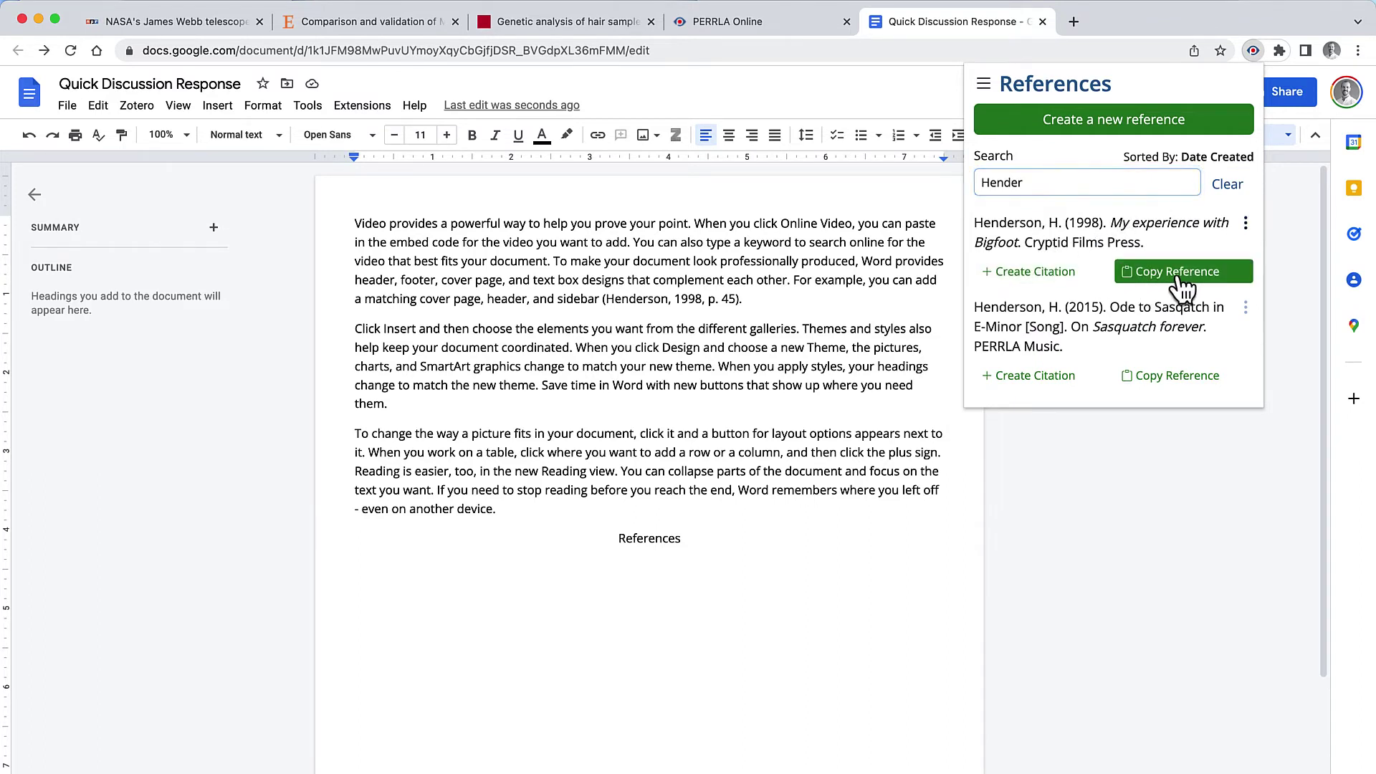
left_click(583, 577)
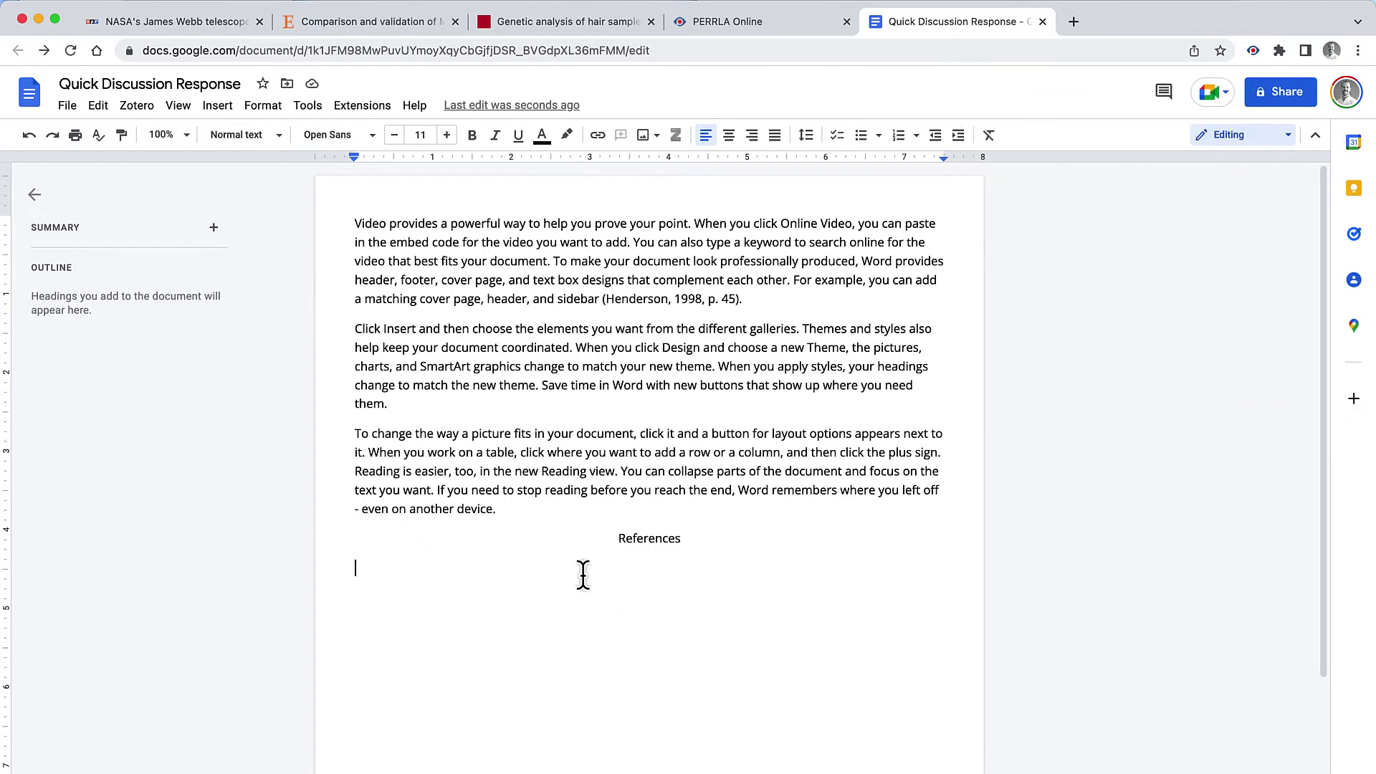
key("super+v")
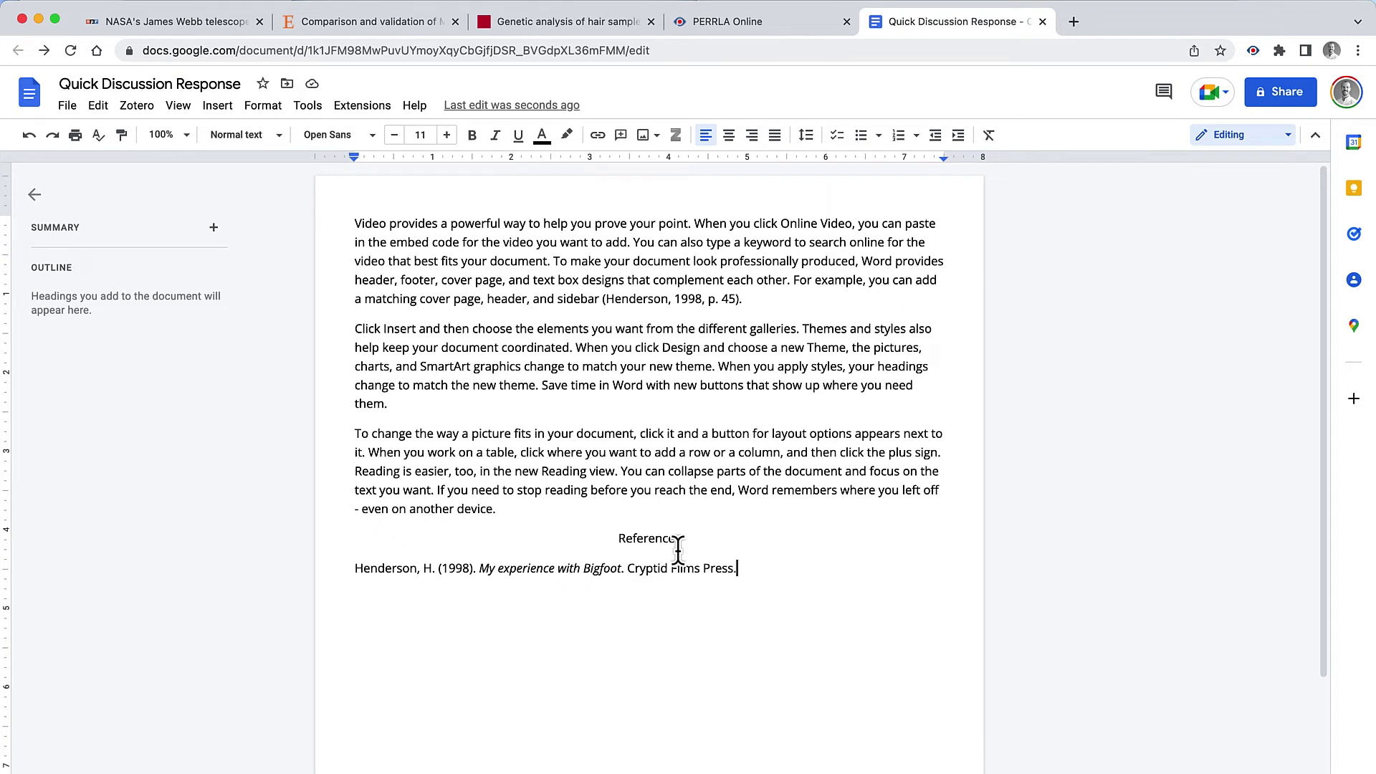
left_click(1253, 50)
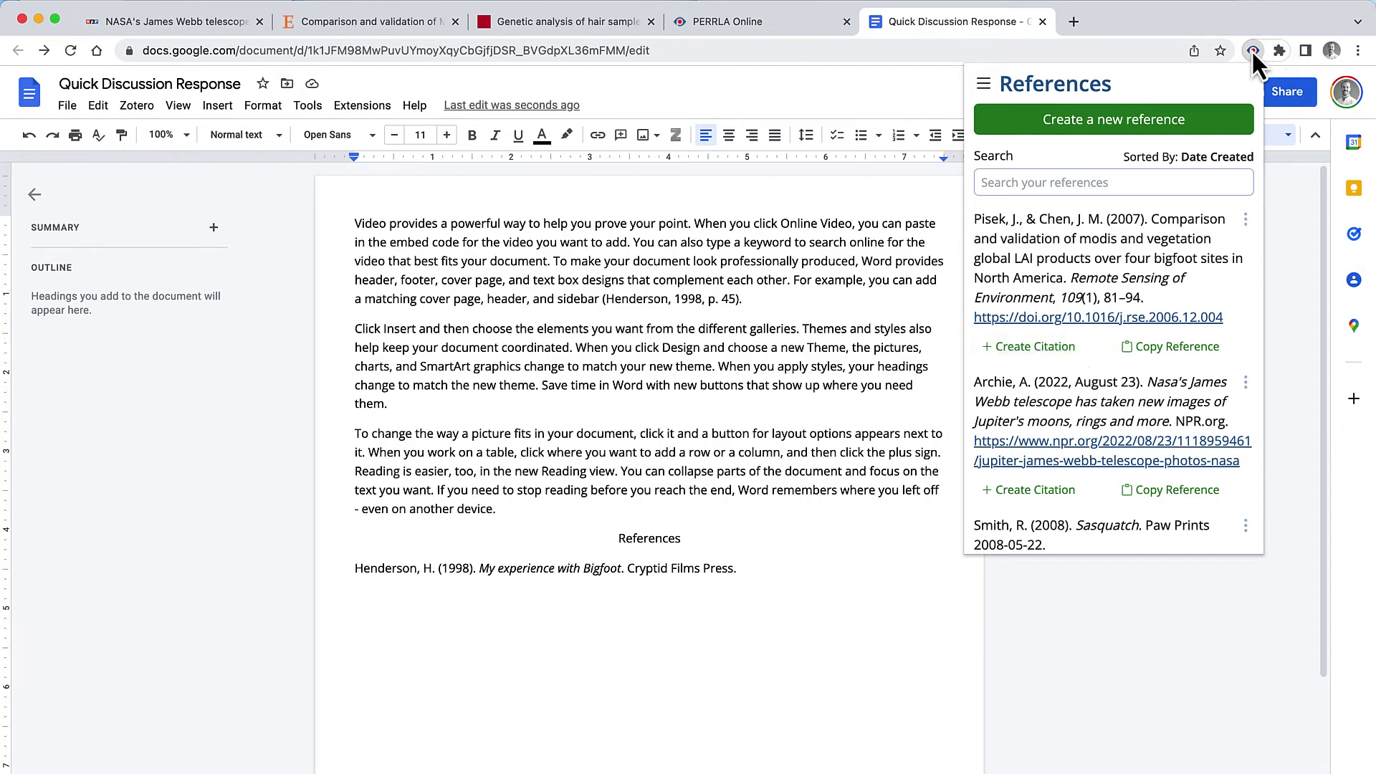
left_click(1251, 50)
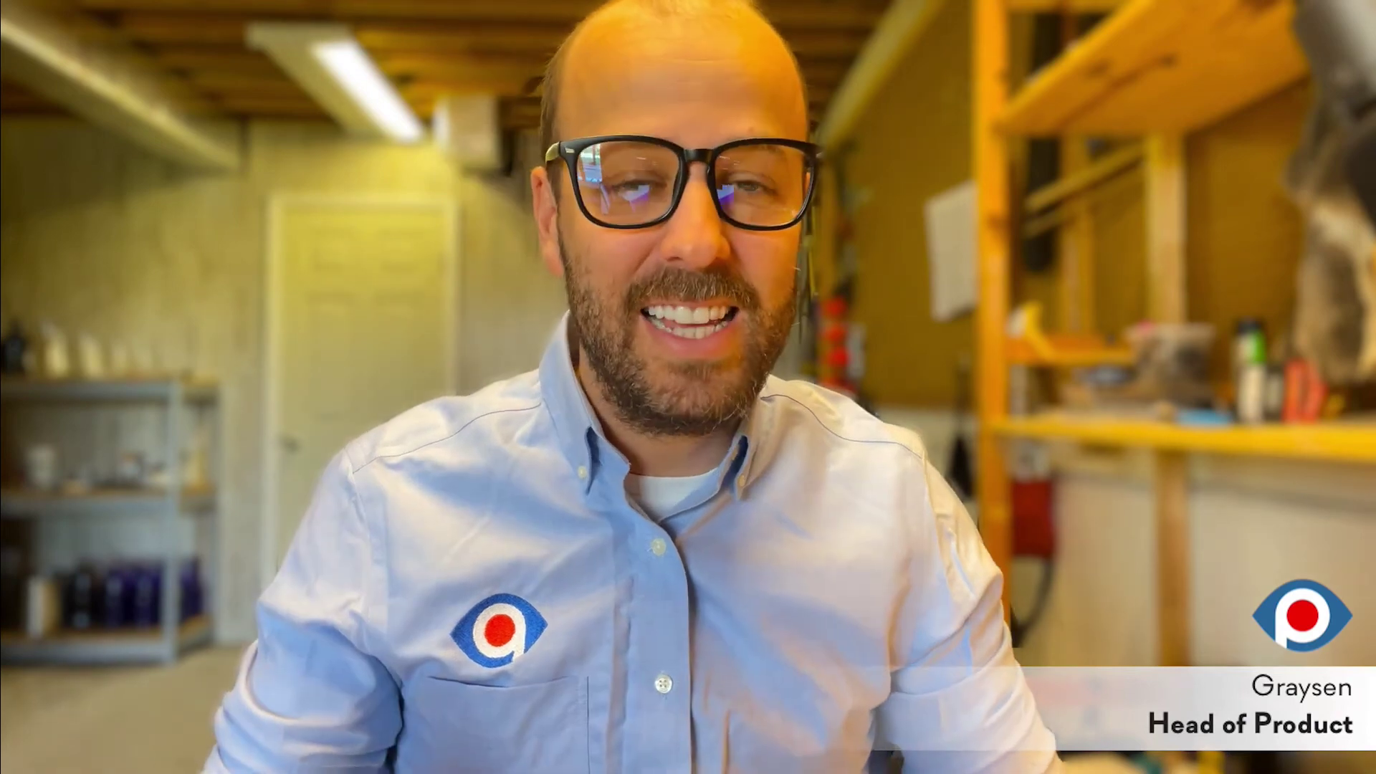